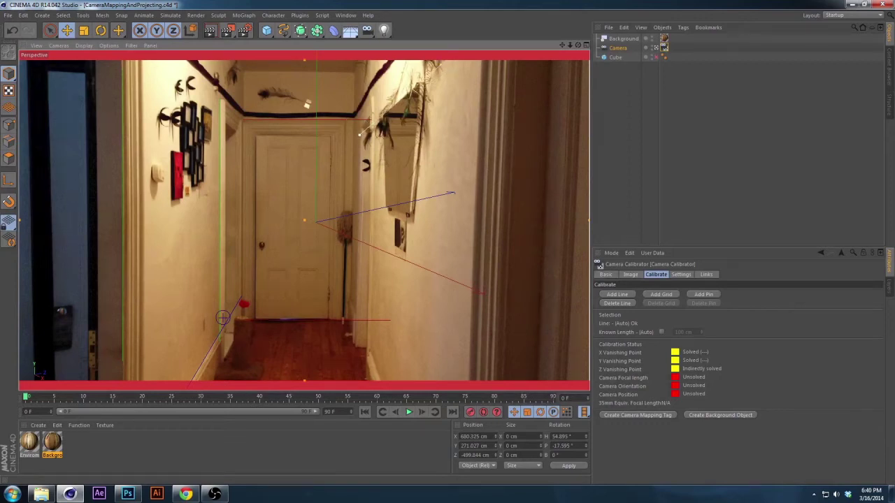
Drag a calibration line onto a hallway edge so focal length and orientation solve.
left_click_drag(360, 131, 393, 112)
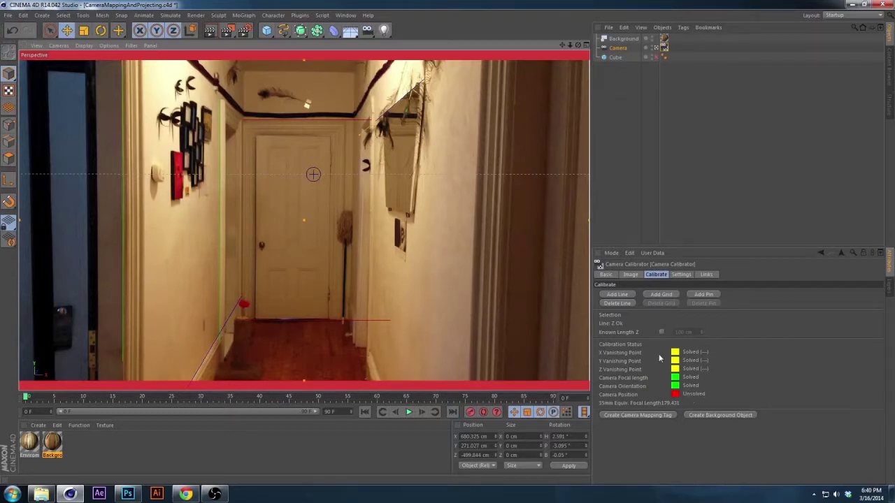
Add a pin, return the calibration line to the floor edge, and select its left pin.
left_click(706, 294)
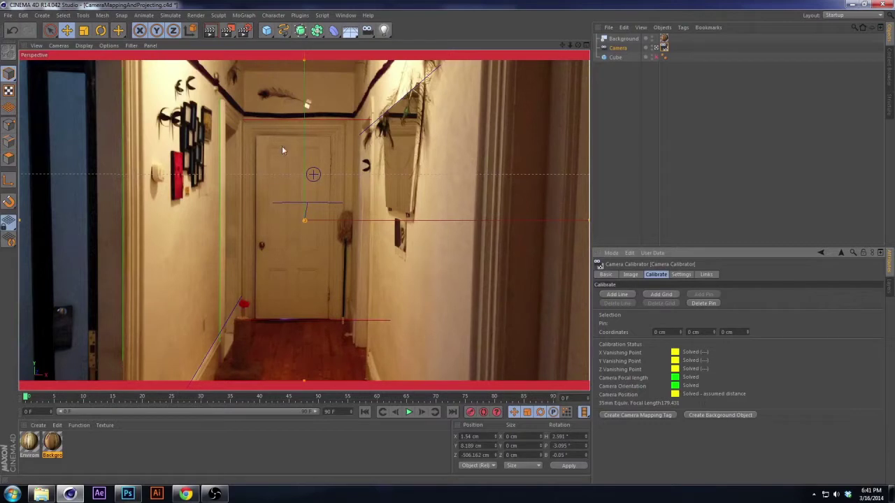
left_click_drag(306, 220, 476, 213)
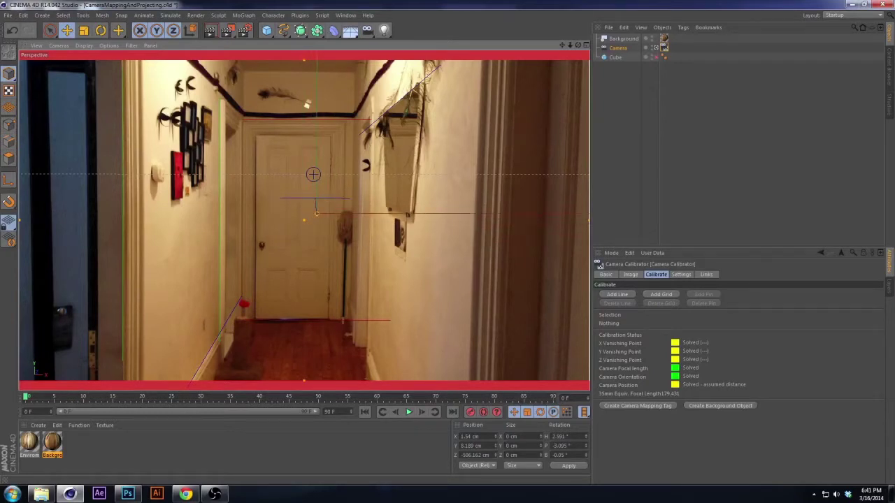
left_click_drag(475, 213, 471, 319)
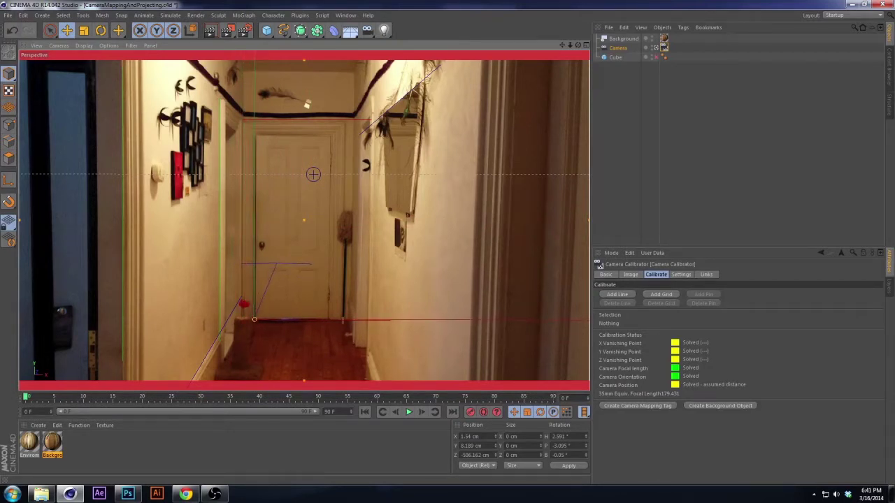
left_click(254, 323)
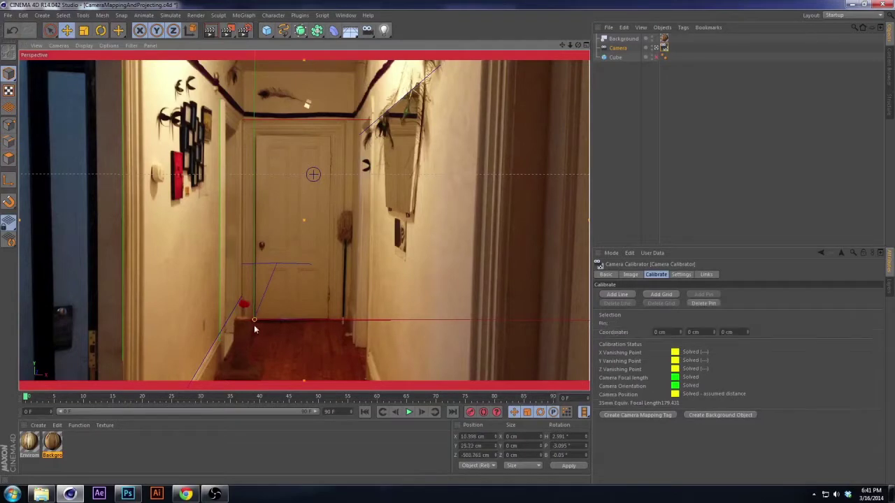
left_click(266, 31)
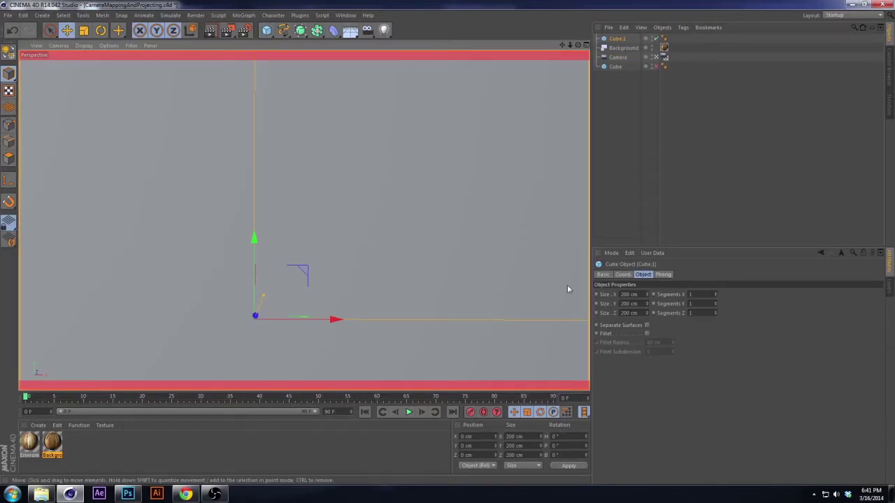
key("r")
key("t")
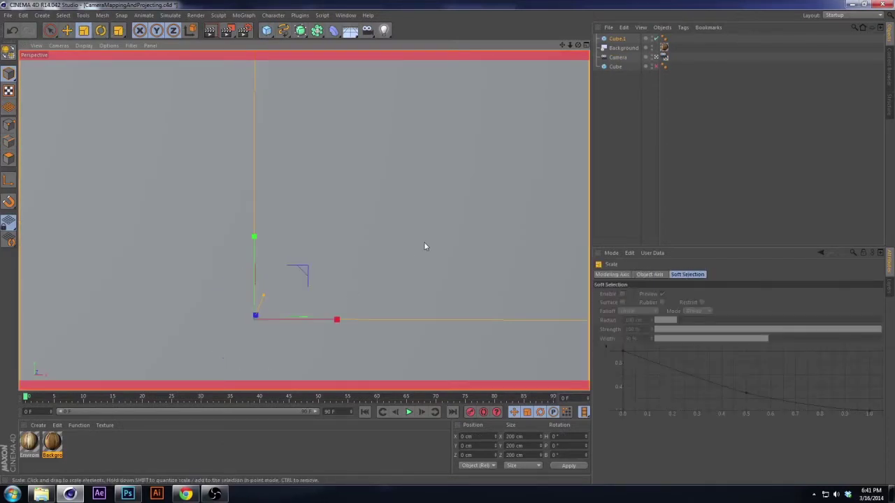
left_click_drag(424, 246, 220, 357)
key("e")
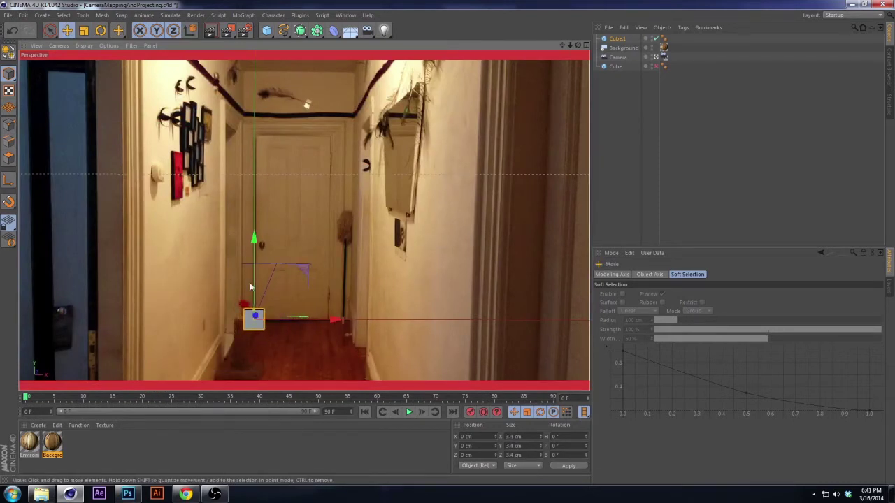
mouse_move(255, 283)
left_mouse_down()
mouse_move(254, 265)
mouse_move(255, 279)
left_mouse_up()
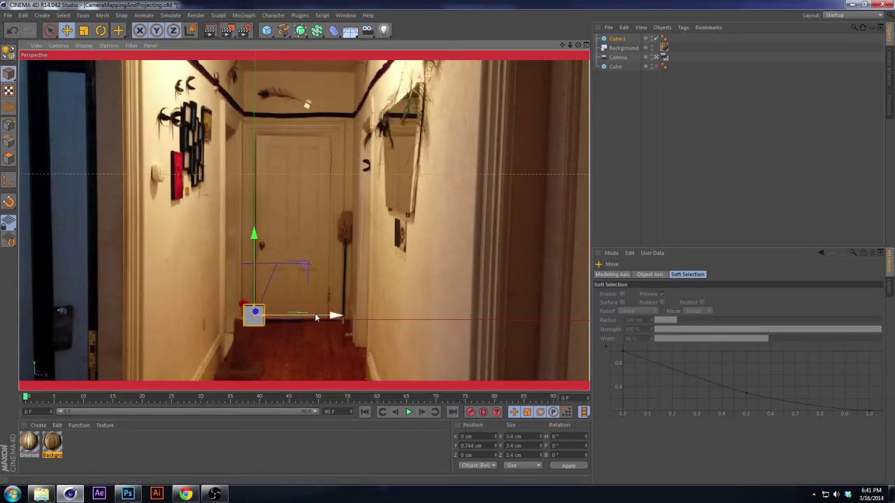
left_click_drag(318, 320, 299, 312)
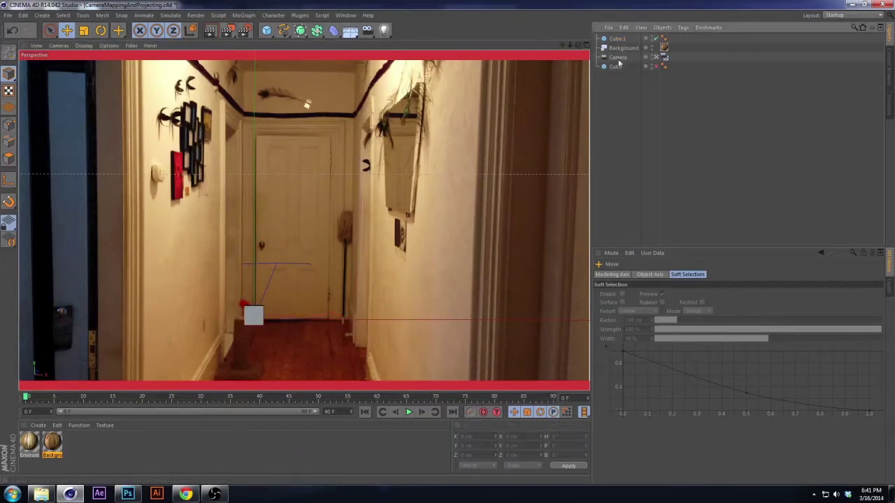
key("Delete")
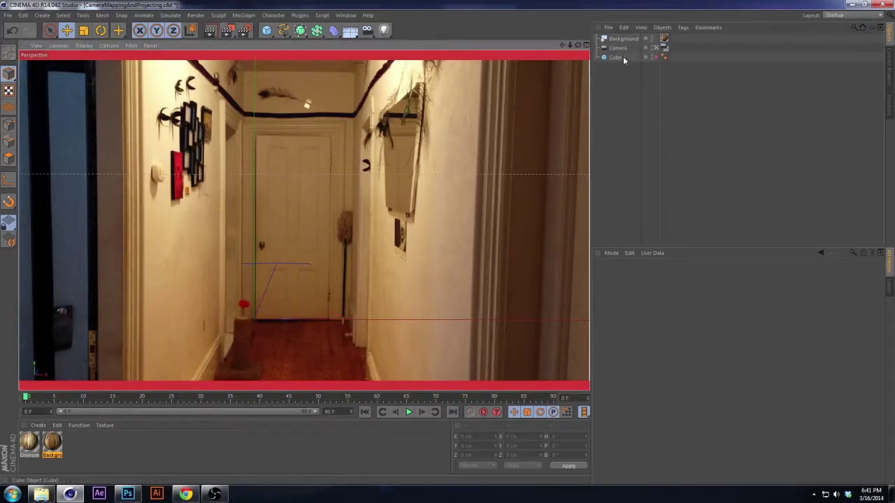
Move the floor calibration line's corner pin lower and left, near the left wall's bottom.
left_click(664, 47)
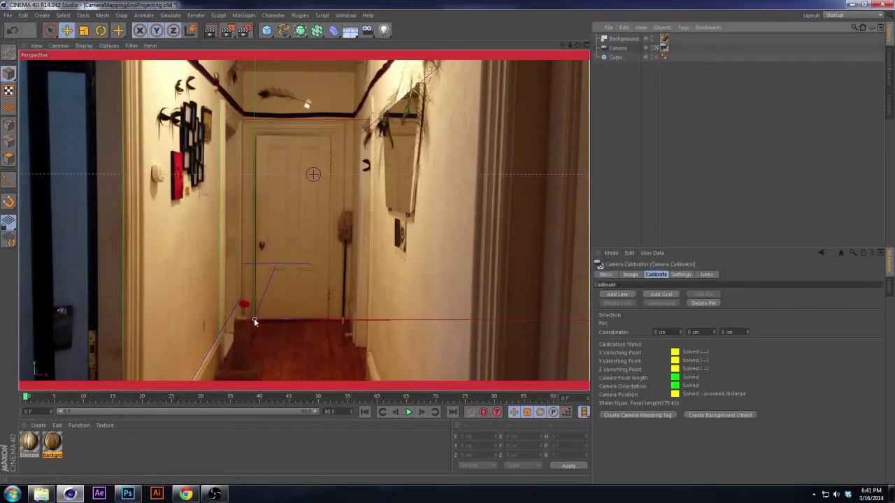
left_click_drag(253, 319, 223, 360)
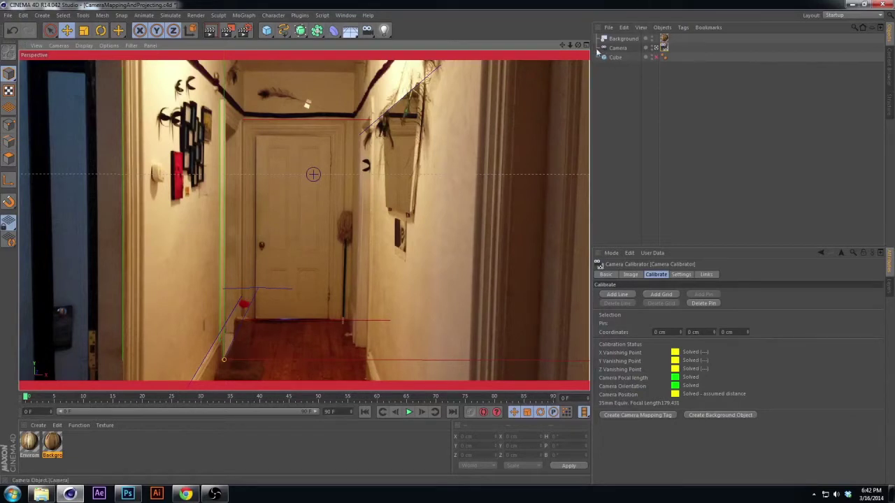
In the four-view layout, unhide the leftover Cube, shift it along Z, then delete it.
left_click(587, 46)
left_click_drag(508, 163, 517, 136, "alt")
left_click(637, 92)
left_click_drag(407, 159, 452, 175, "alt")
left_click(645, 56)
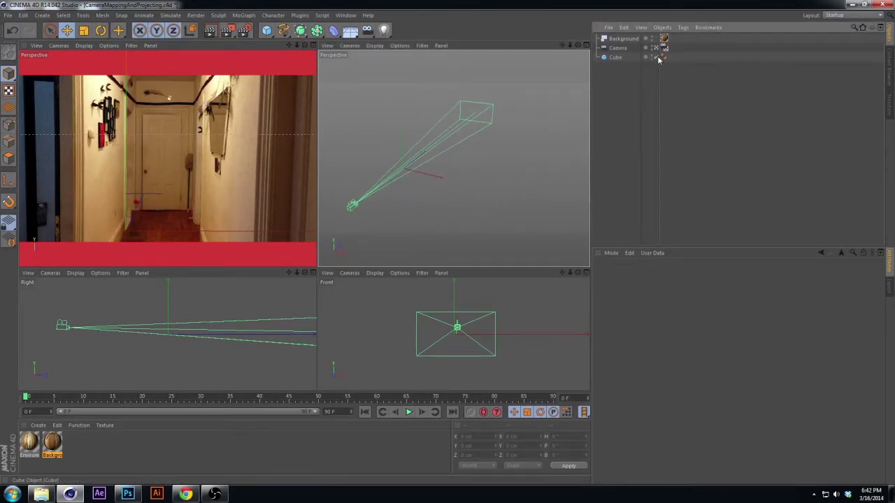
left_click(402, 167)
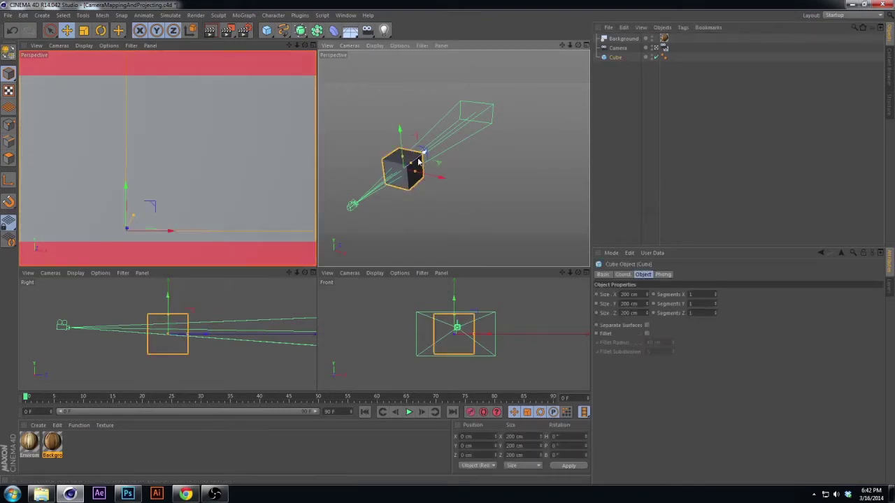
left_click_drag(421, 164, 500, 95)
left_click(513, 110)
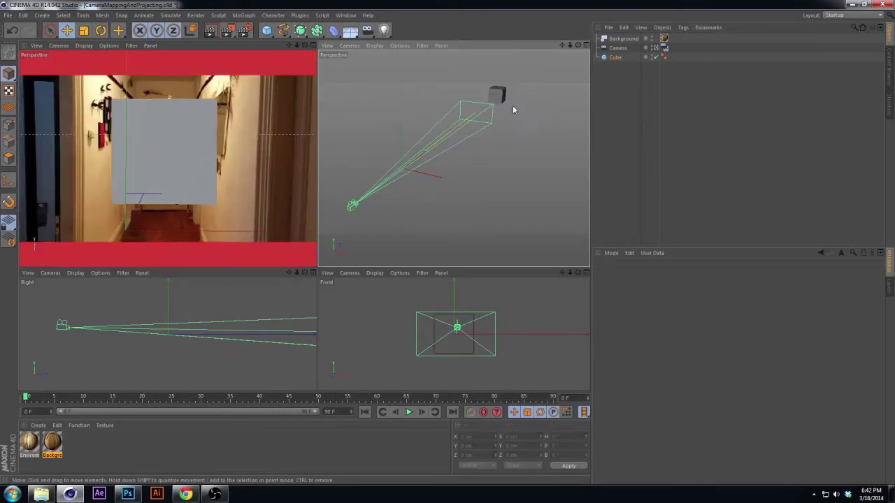
left_click(501, 99)
key("Delete")
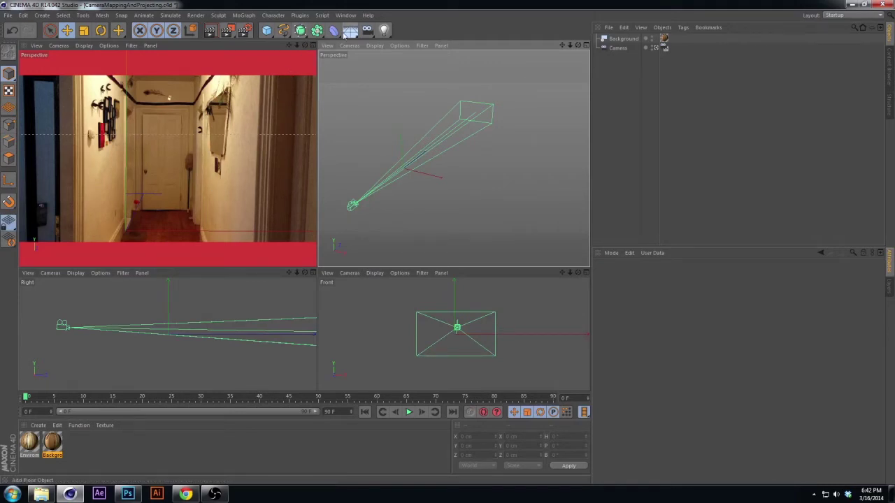
left_click(312, 44)
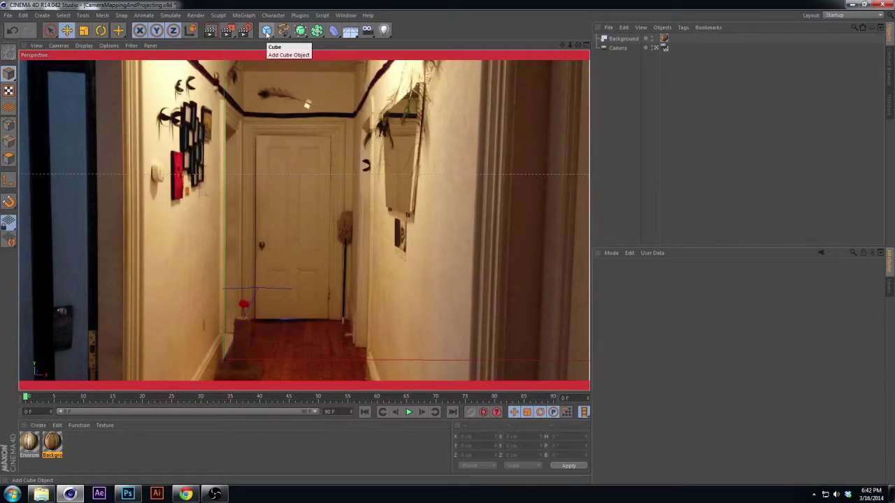
Add a cube, shape it into a tall pillar, delete it, then add a Plane.
left_click(266, 31)
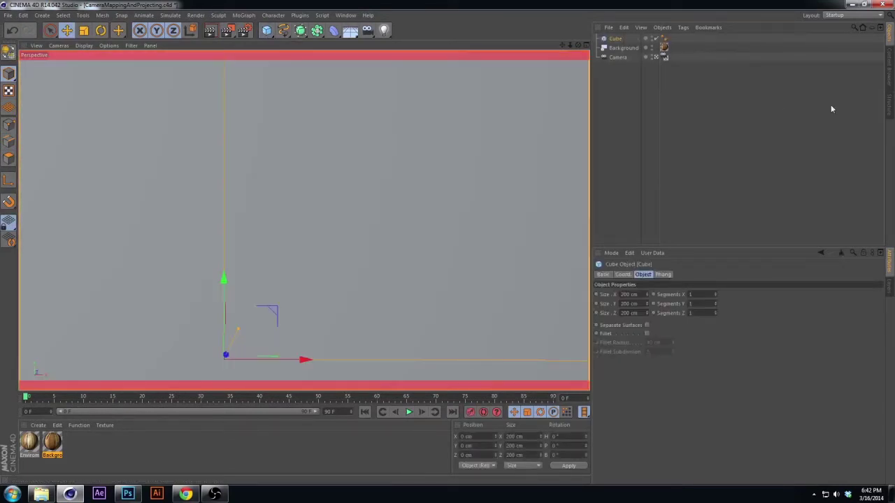
key("t")
left_click_drag(450, 183, 176, 308)
key("e")
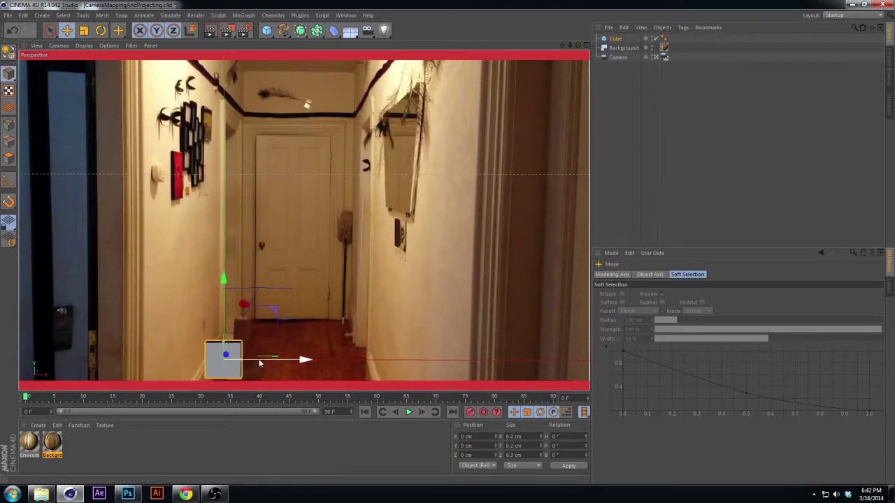
left_click_drag(260, 362, 195, 131)
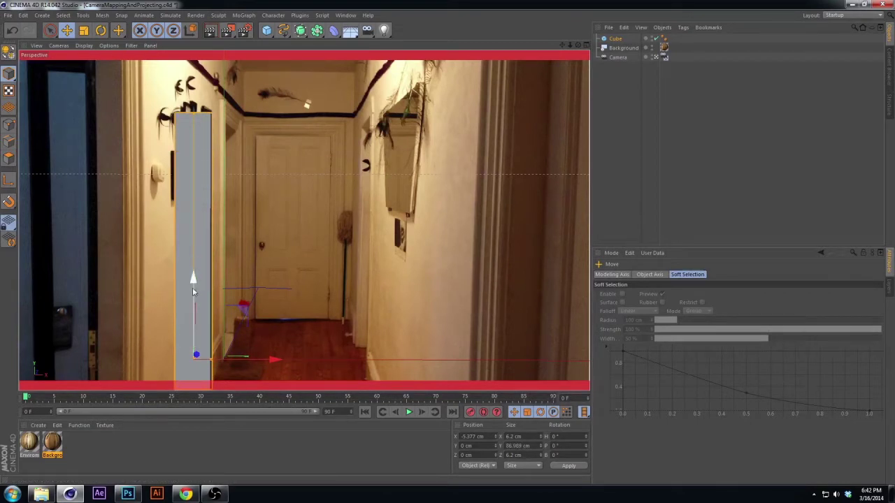
left_click_drag(192, 287, 191, 218)
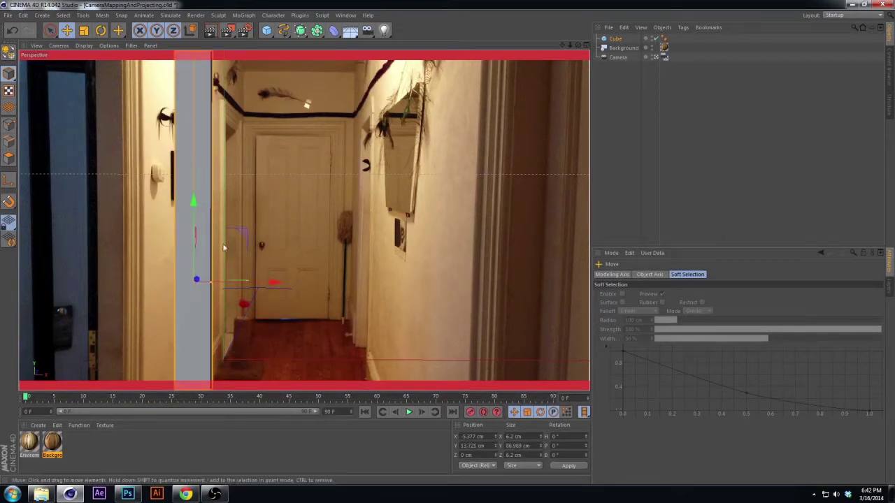
key("Delete")
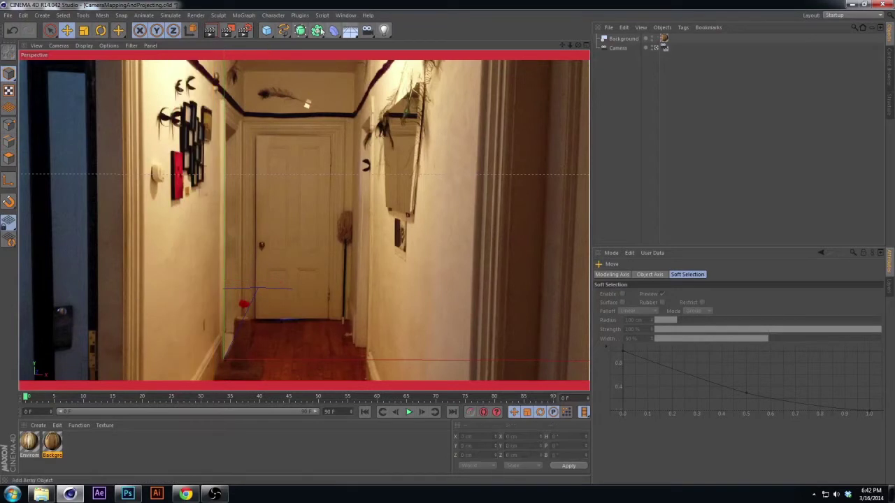
left_click_drag(266, 30, 349, 60)
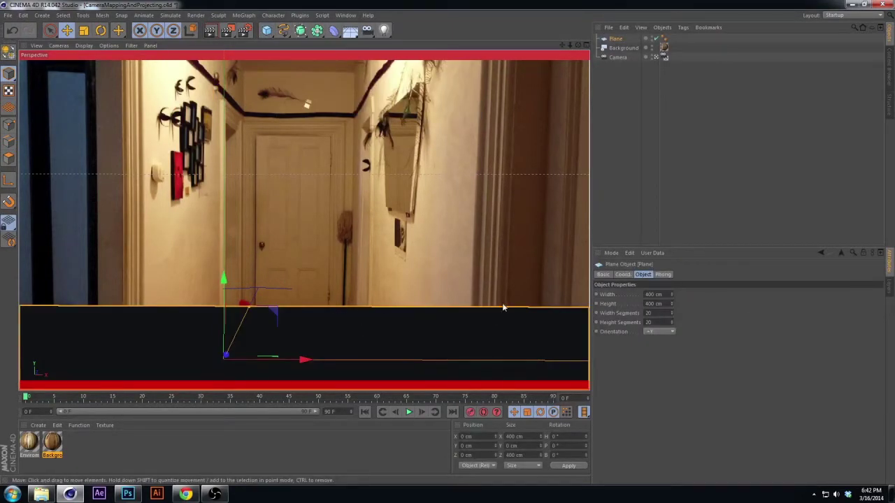
Scale the plane down to about a third and narrow it along X.
key("t")
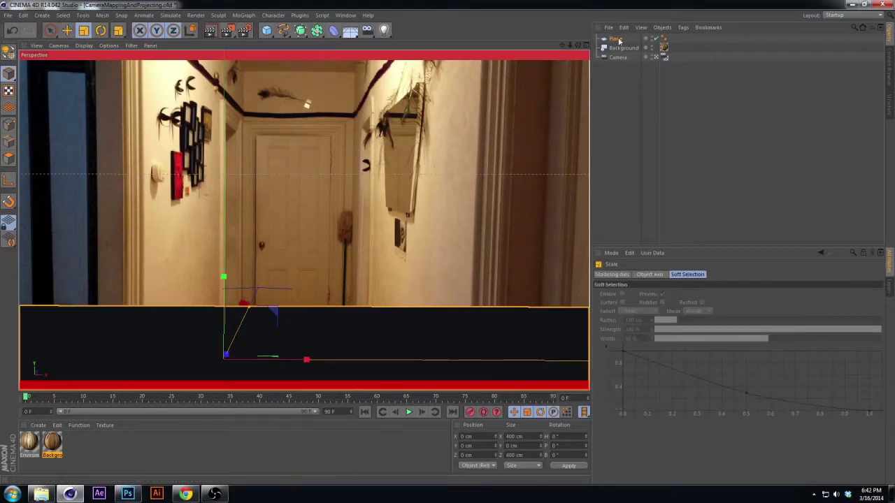
left_click_drag(455, 323, 114, 321)
left_click_drag(518, 366, 328, 368)
Fit the plane to the hallway floor, then lift it up toward ceiling height.
key("e")
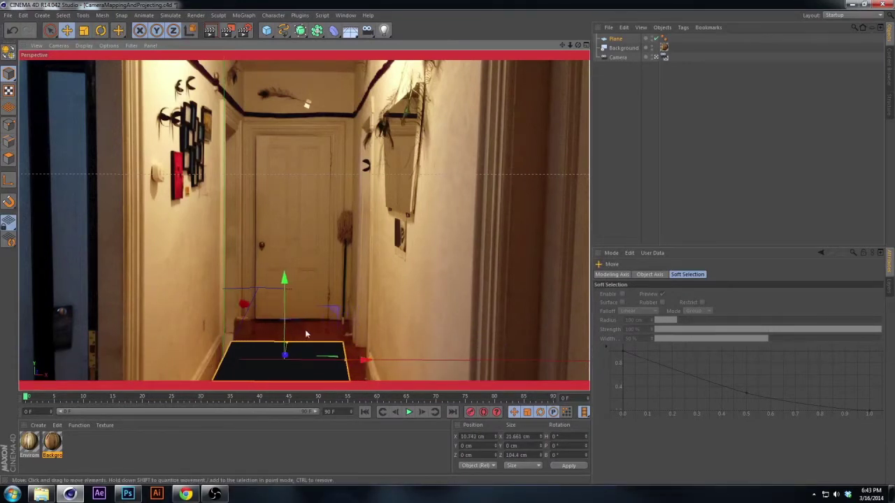
left_click_drag(288, 343, 289, 326)
mouse_move(355, 362)
left_mouse_down()
mouse_move(365, 362)
mouse_move(356, 362)
left_mouse_up()
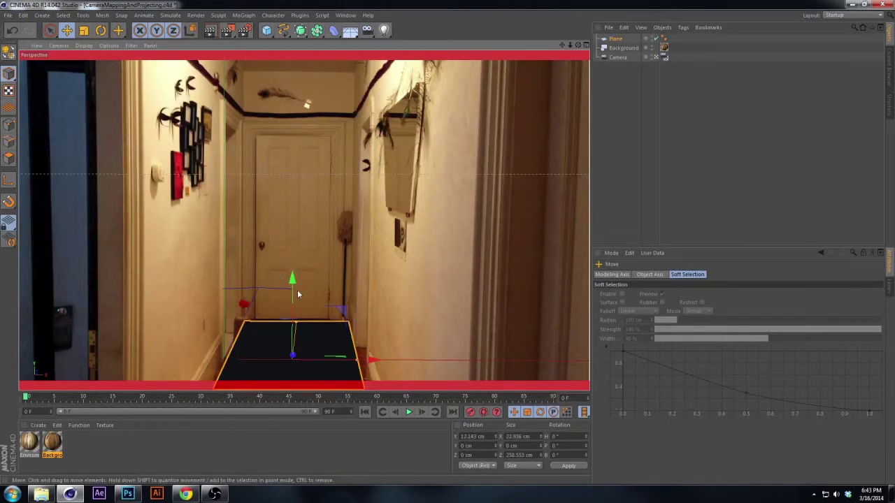
mouse_move(296, 288)
left_mouse_down()
mouse_move(299, 323)
mouse_move(301, 303)
left_mouse_up()
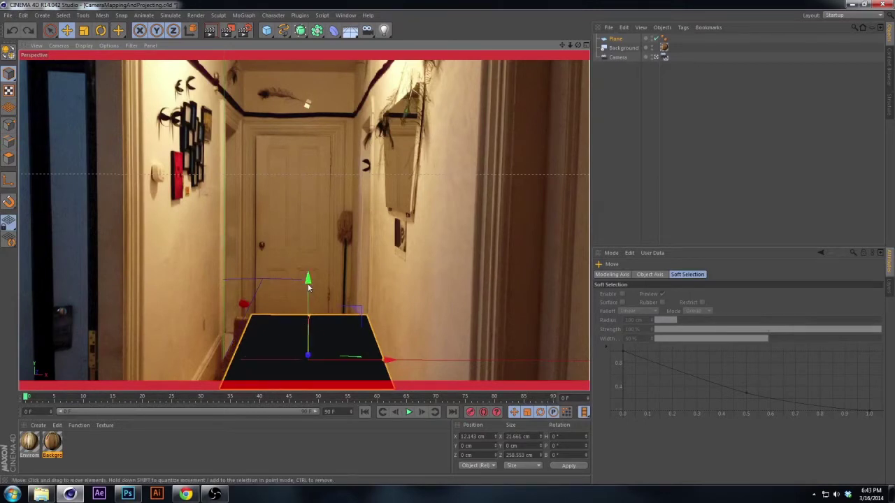
left_click_drag(349, 361, 330, 362)
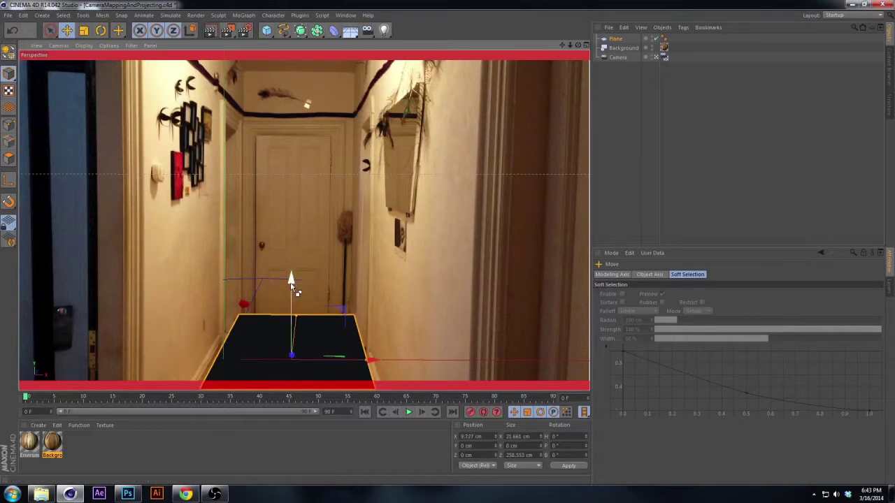
left_click_drag(294, 288, 294, 200)
Duplicate the raised plane, then undo back to the single floor plane.
key("ctrl+c")
key("ctrl+v")
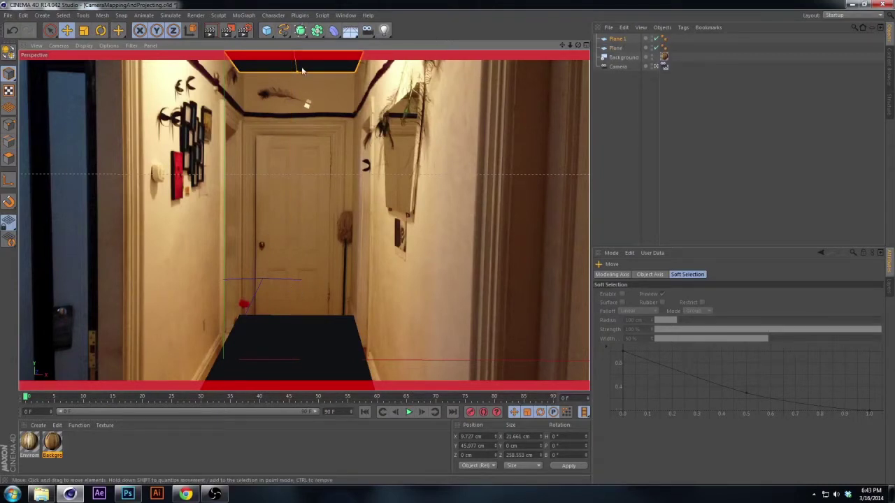
left_click(288, 336)
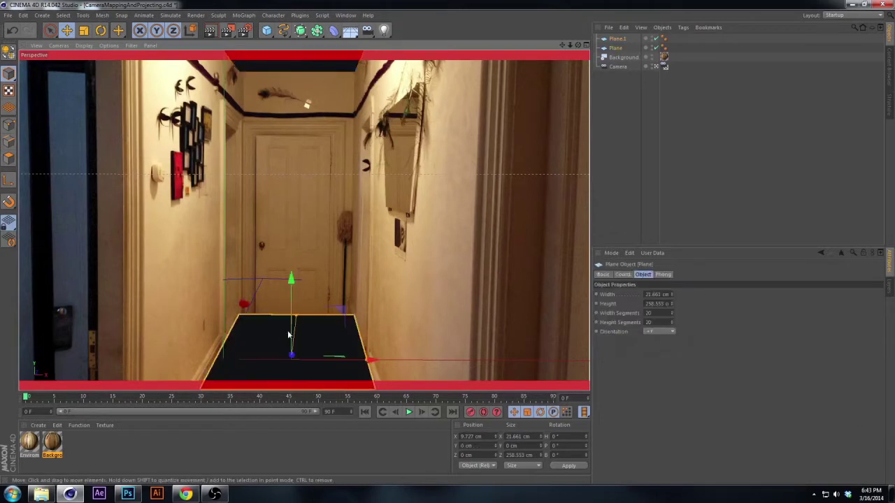
key("ctrl+z")
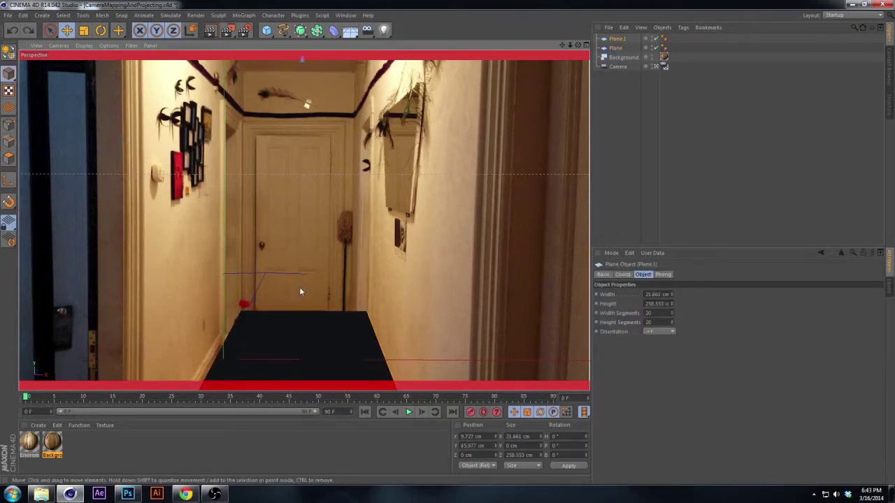
key("ctrl+z")
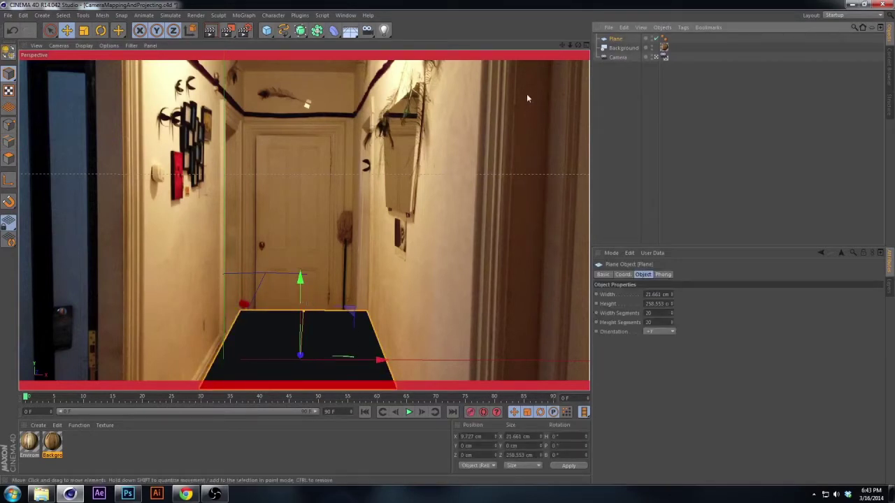
Narrow the floor plane's Width and shift it to fit the floor.
left_click(610, 38)
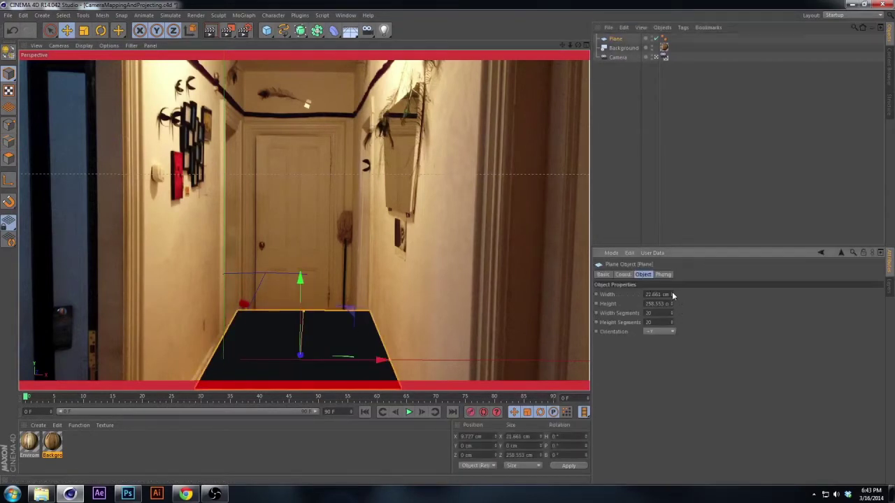
mouse_move(671, 294)
left_mouse_down()
mouse_move(671, 308)
mouse_move(671, 297)
left_mouse_up()
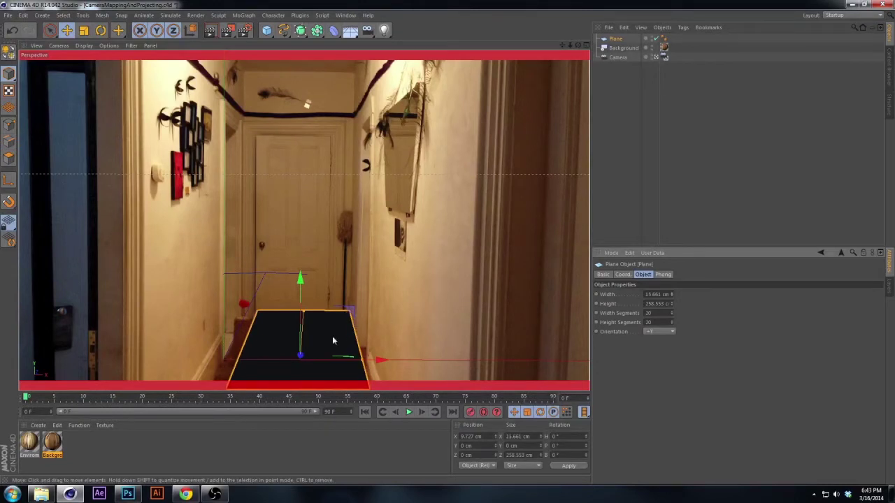
left_click_drag(379, 360, 369, 361)
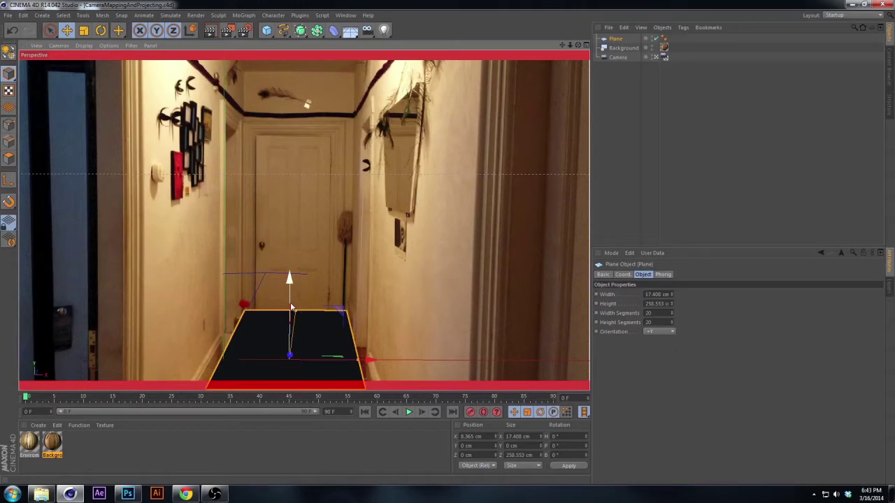
Raise a copy of the floor plane to the ceiling and widen it to 20.4 cm.
left_click_drag(292, 305, 311, 84, "ctrl")
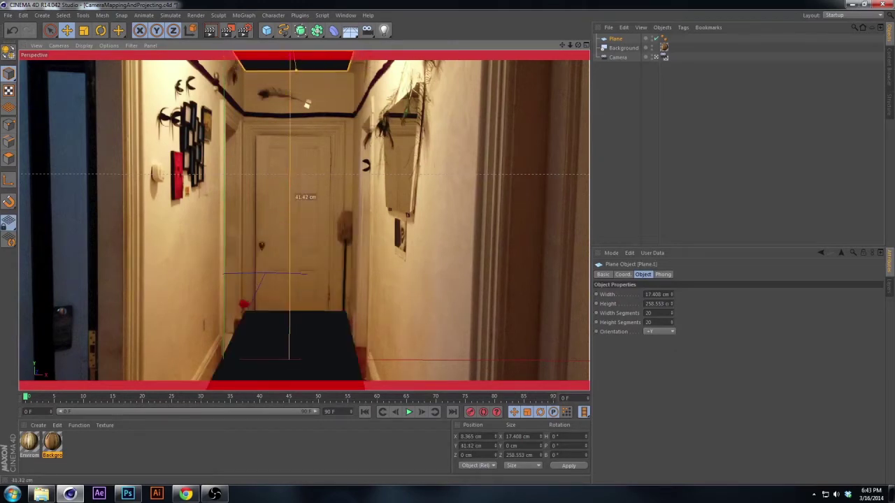
mouse_move(305, 196)
left_mouse_down()
mouse_move(306, 184)
mouse_move(307, 197)
left_mouse_up()
key("ctrl+c")
key("ctrl+v")
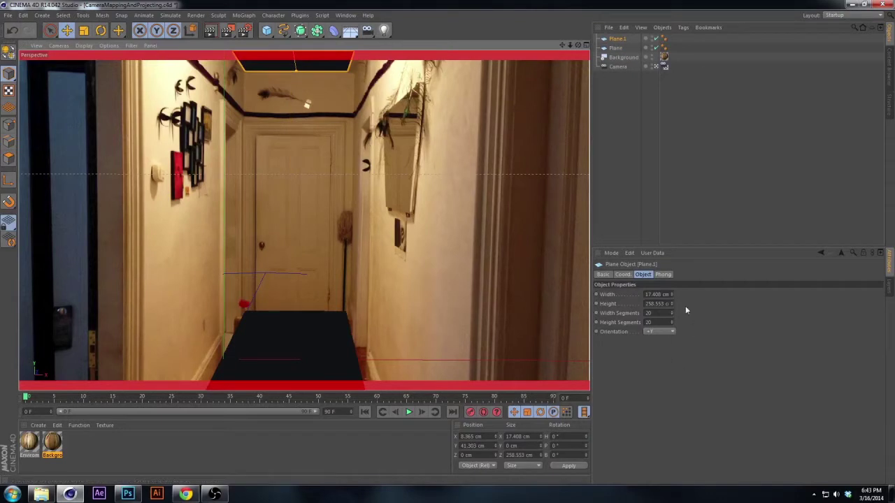
left_click_drag(671, 294, 677, 295)
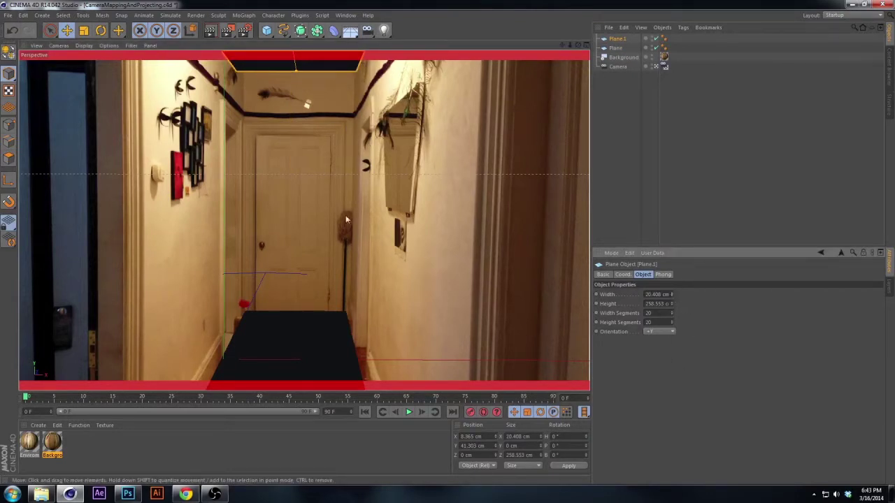
Lift another copy of the floor plane and rotate it upright toward the left wall.
left_click(322, 320)
left_click_drag(289, 288, 287, 175)
key("r")
left_click_drag(313, 203, 274, 257)
Stretch the wall plane taller and longer down the hallway, undoing the stray sideways move.
key("e")
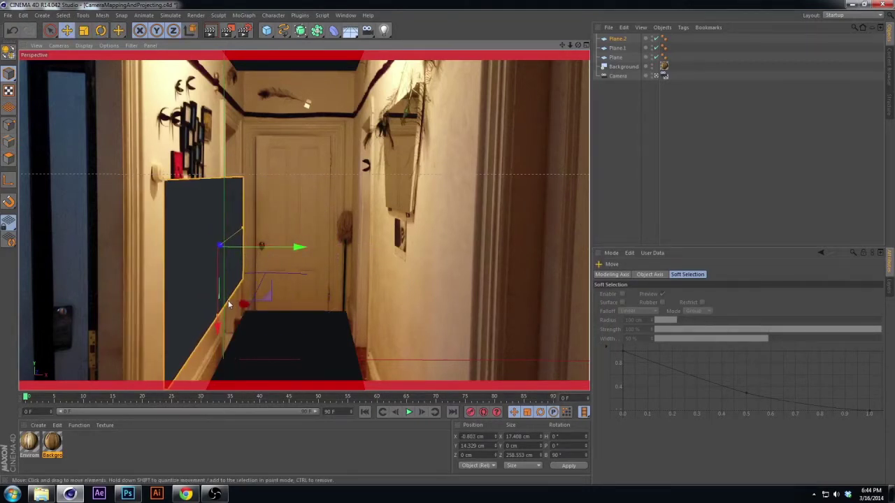
left_click_drag(216, 324, 218, 392)
left_click_drag(218, 311, 217, 271)
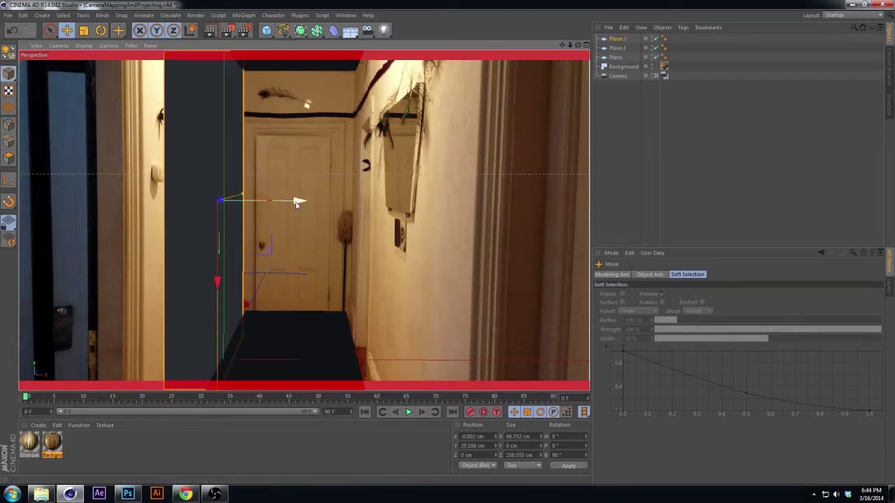
mouse_move(296, 203)
left_mouse_down()
mouse_move(263, 203)
mouse_move(304, 209)
mouse_move(287, 202)
mouse_move(296, 207)
left_mouse_up()
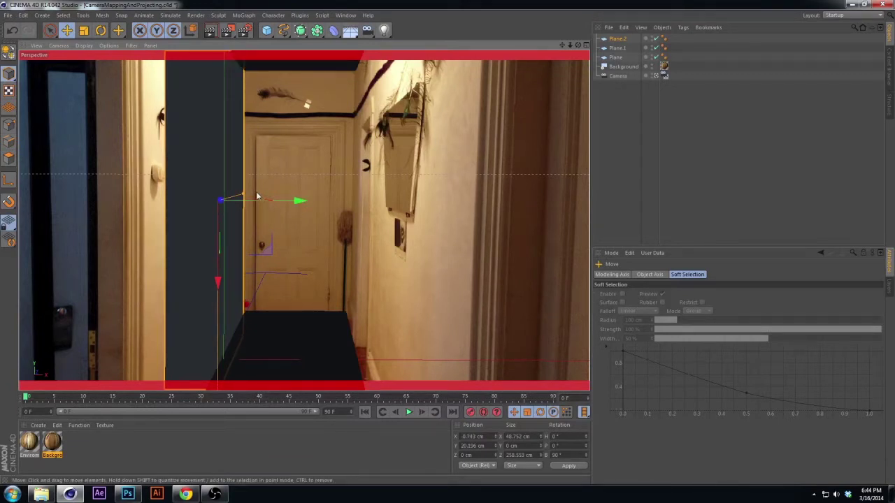
mouse_move(243, 194)
left_mouse_down()
mouse_move(260, 180)
mouse_move(250, 183)
left_mouse_up()
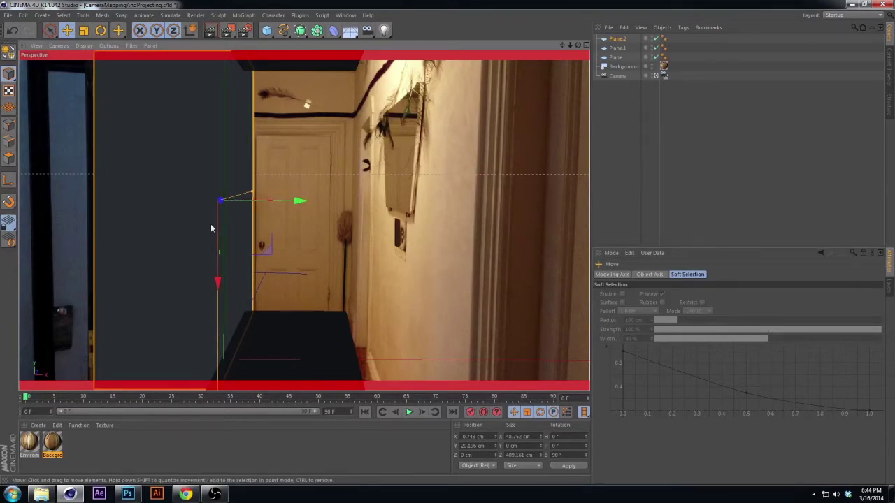
left_click_drag(260, 186, 214, 216)
key("ctrl+z")
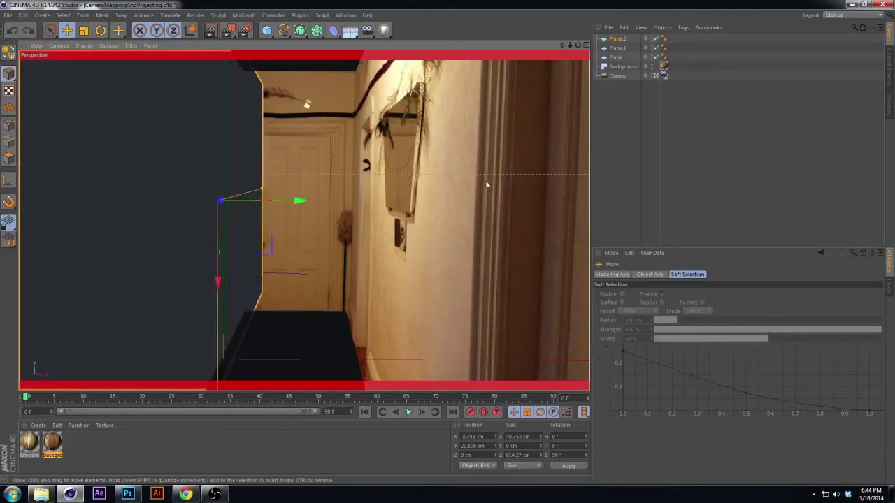
Adjust the wall plane's Position X and push Z back to about -178 cm.
left_click(609, 40)
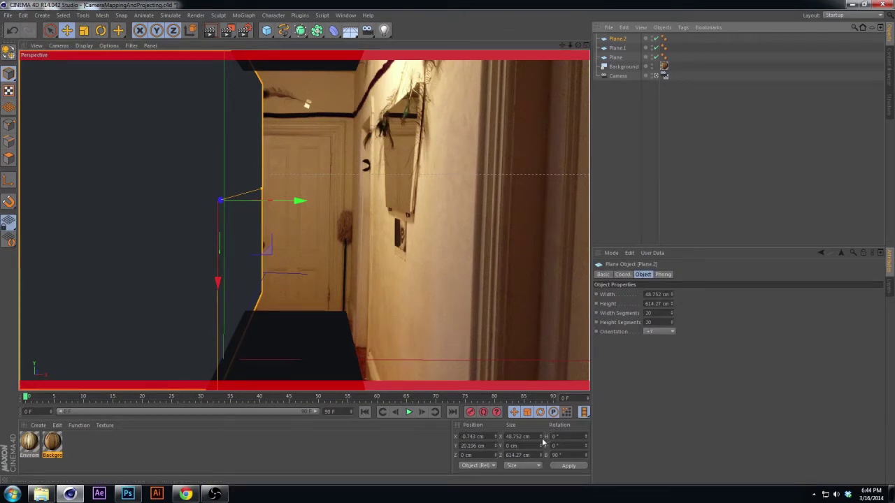
left_click_drag(497, 438, 483, 439)
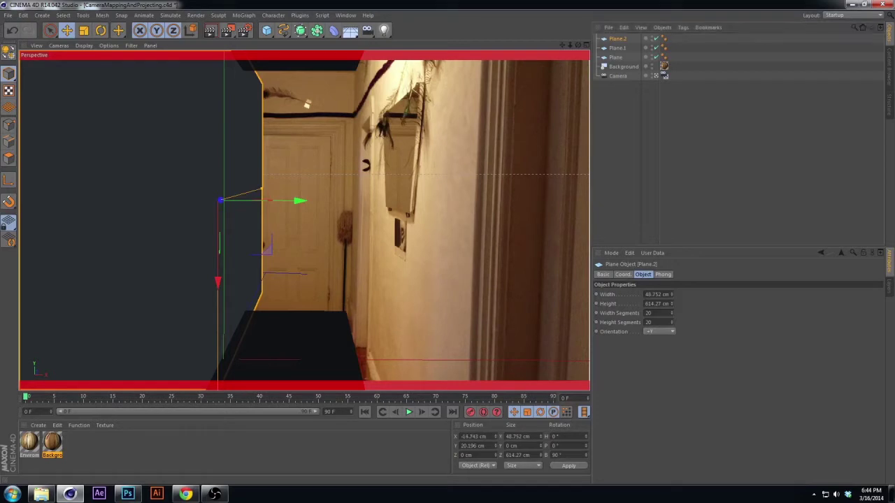
left_click(602, 275)
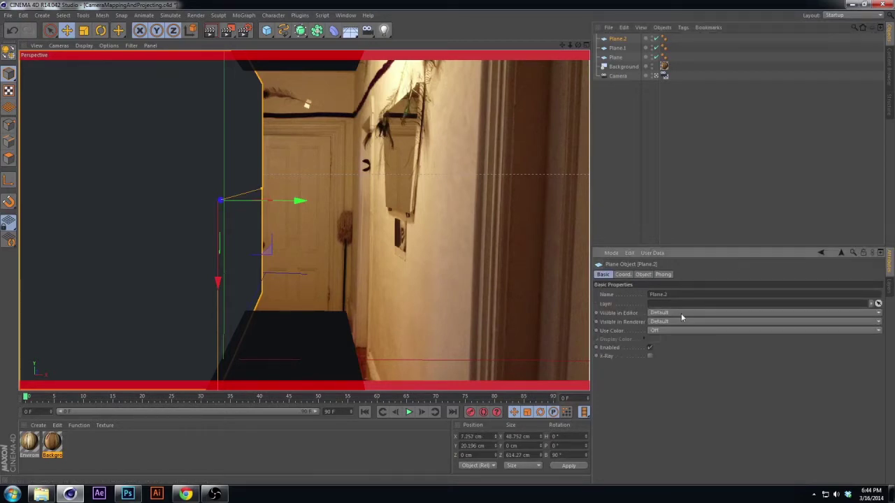
left_click(623, 275)
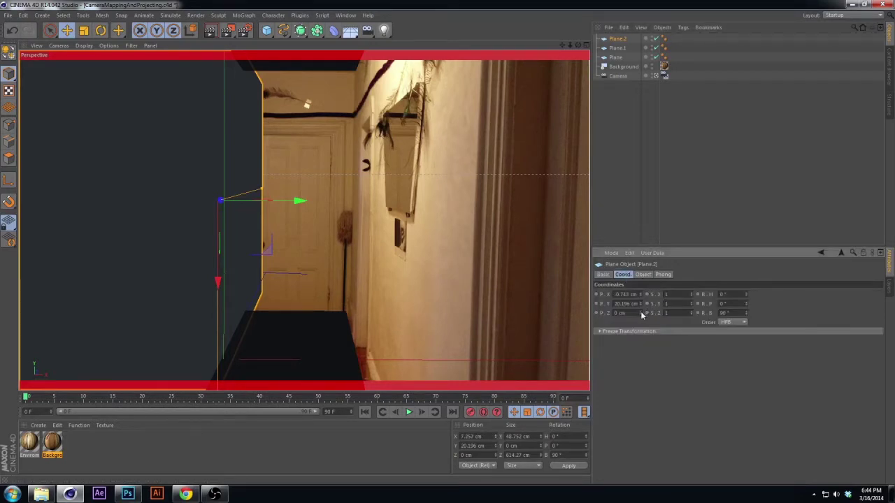
left_click_drag(641, 313, 622, 313)
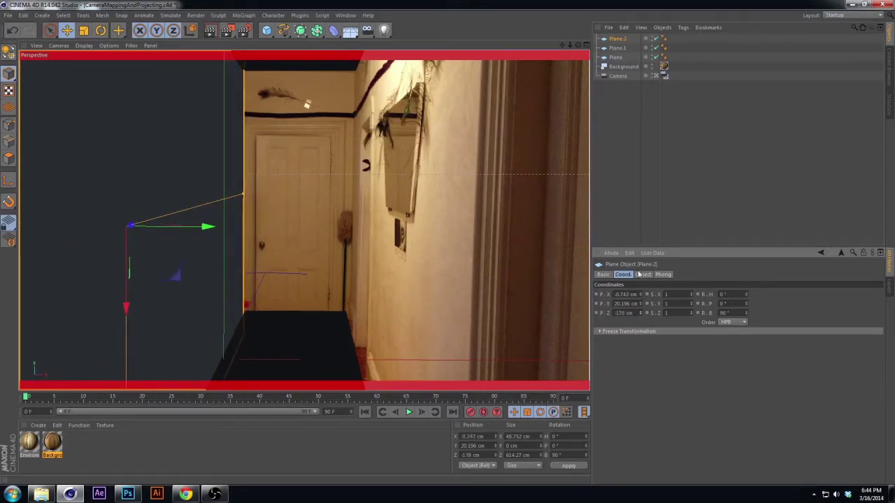
Rename the upright wall plane to 'Wall left'.
left_click(635, 110)
left_click(617, 39)
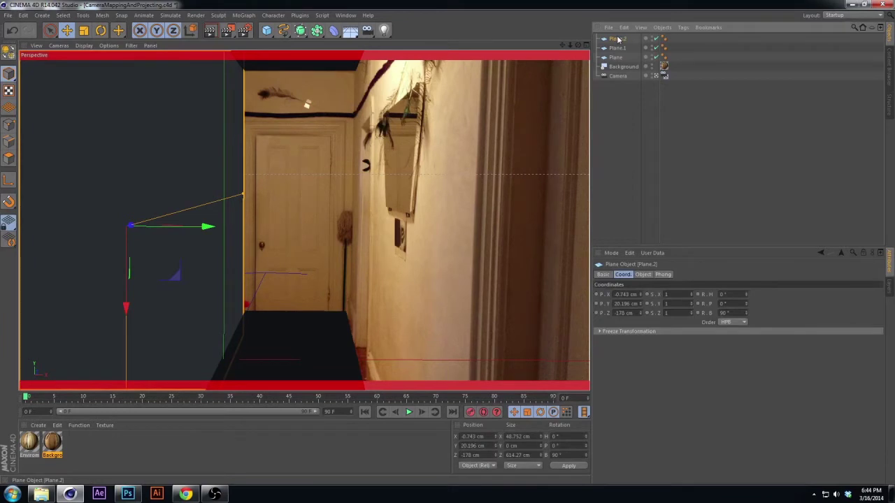
double_click(617, 39)
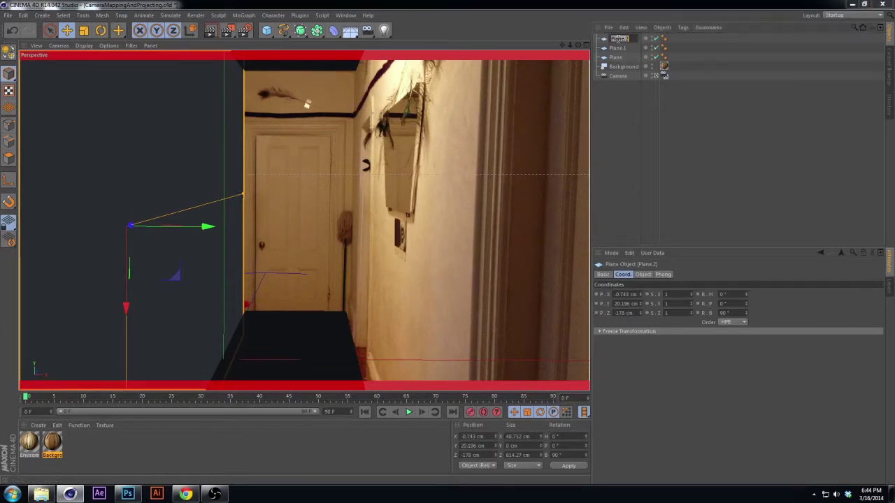
type("Wall left")
key("Return")
Rename the other two planes 'Ceiling' and 'Ground'.
left_click(619, 48)
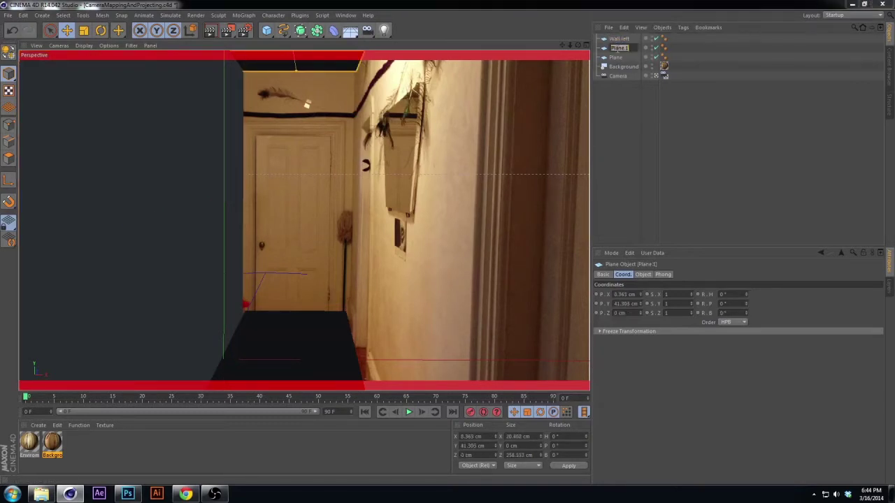
key("BackSpace")
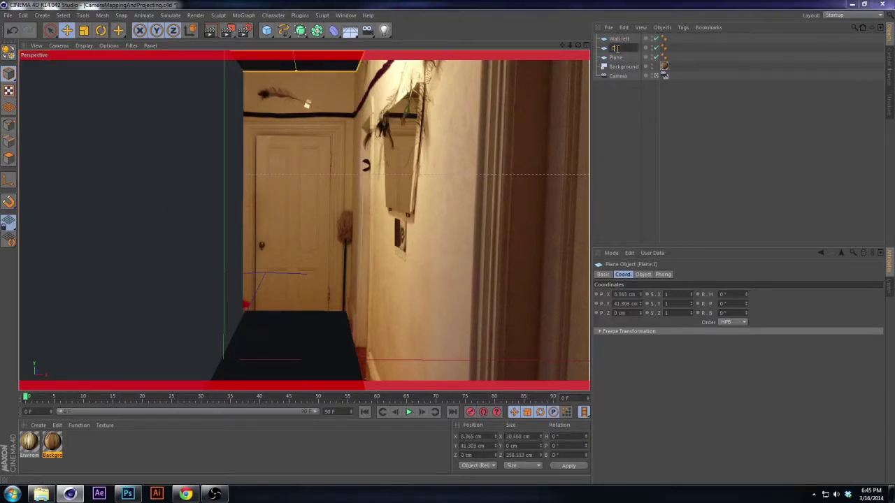
type("Ceilin")
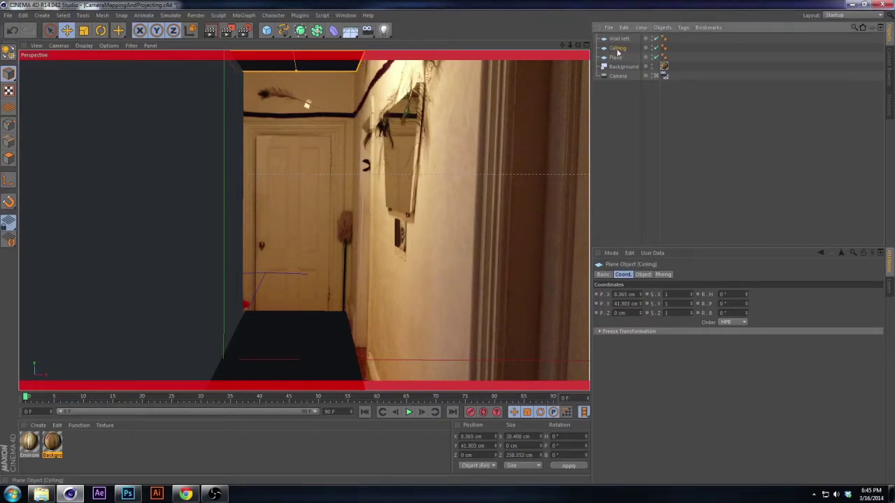
type("g")
key("Return")
double_click(618, 57)
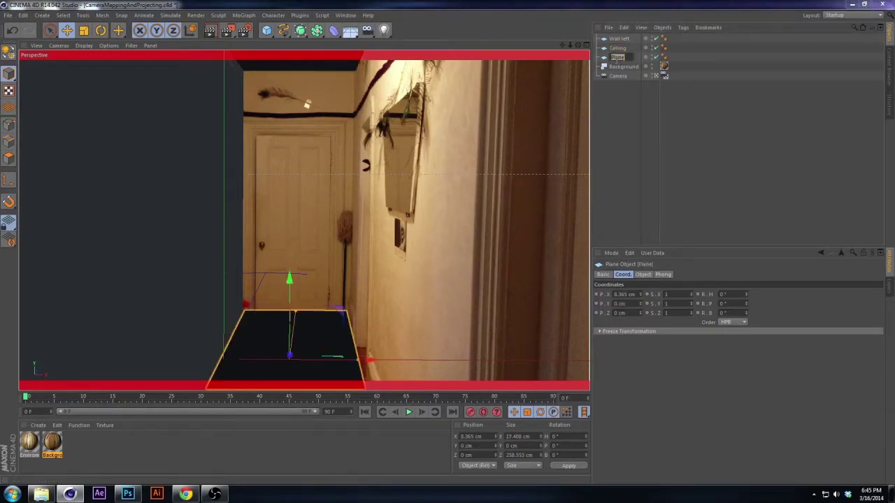
type("Ground")
key("Return")
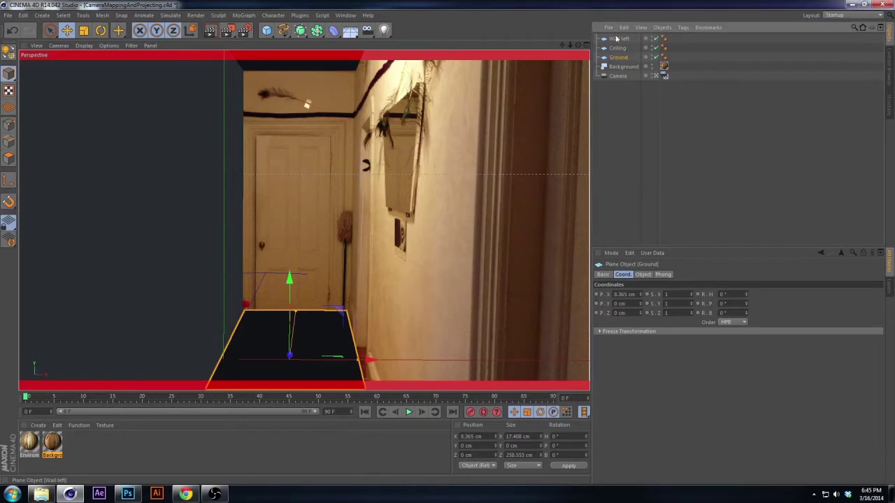
Duplicate Wall left and name the copy 'Wall right'.
left_click(617, 39)
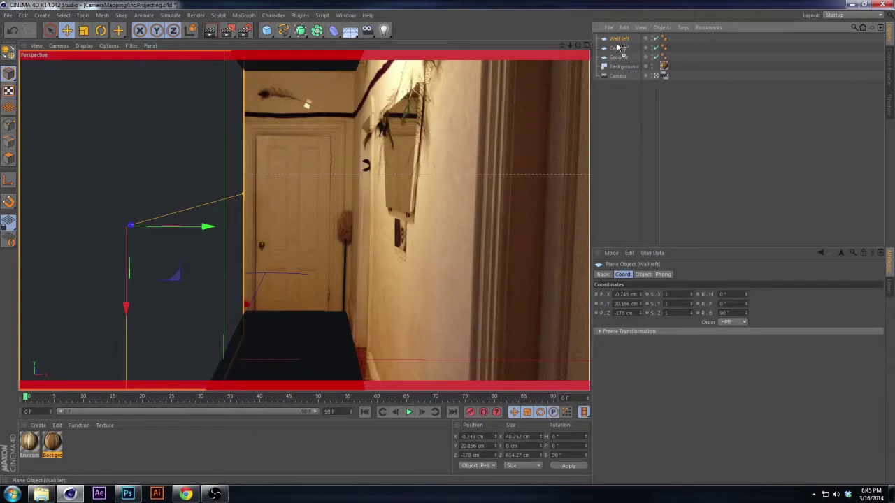
left_click_drag(617, 46, 618, 48, "ctrl")
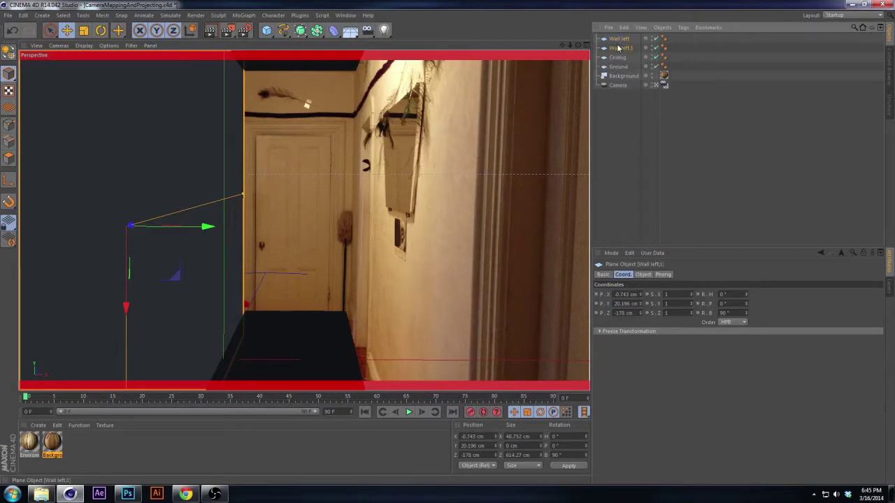
double_click(622, 47)
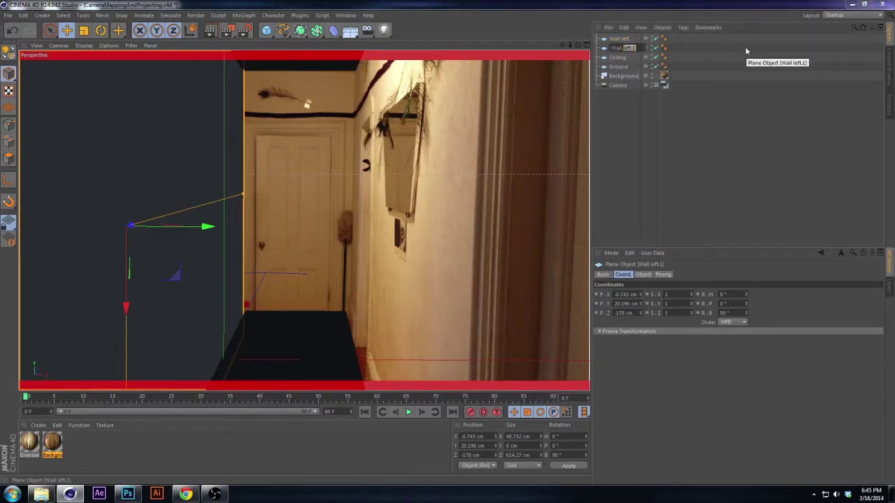
type("right")
key("Return")
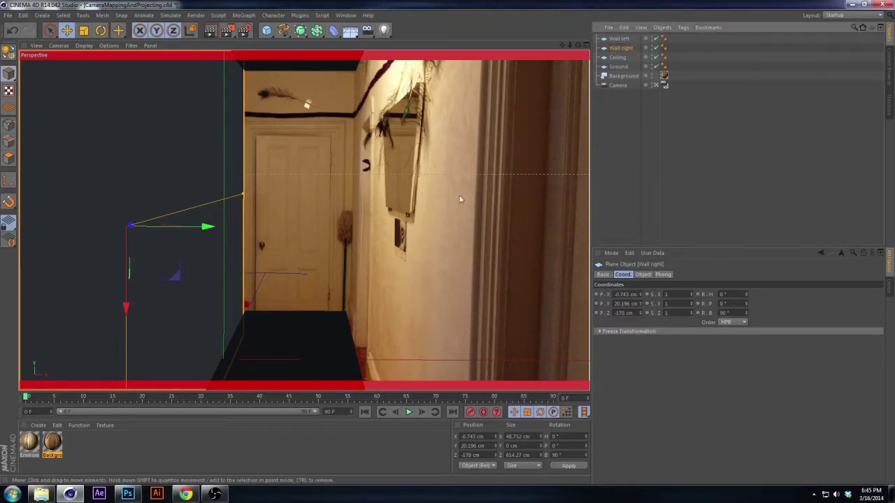
Slide Wall right against the hallway's right wall and widen Ground to 18.063 cm.
left_click_drag(205, 226, 489, 273)
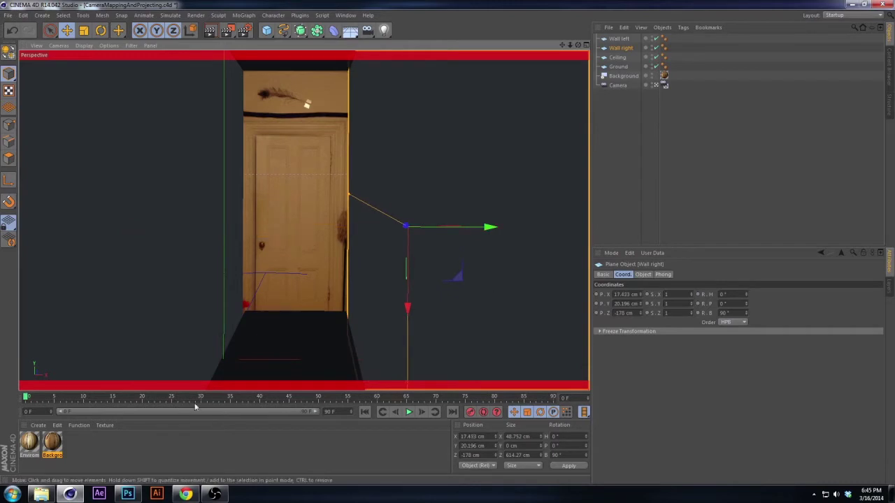
left_click(280, 340)
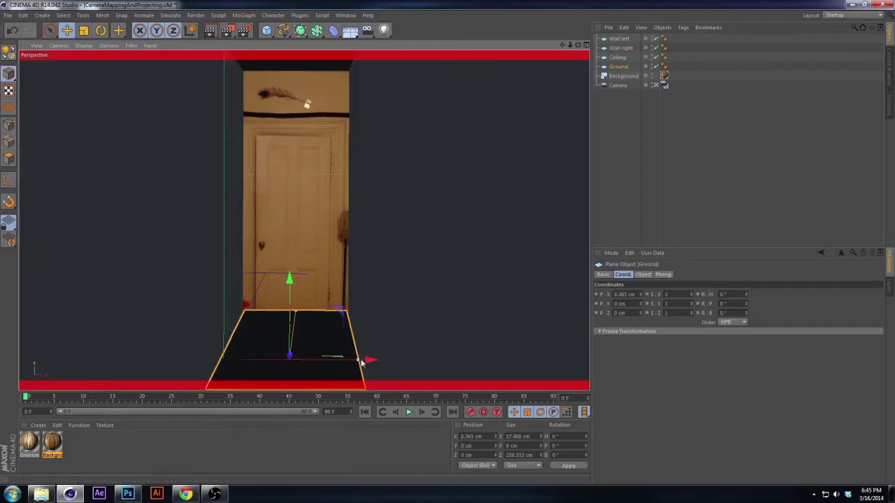
left_click_drag(361, 362, 366, 361)
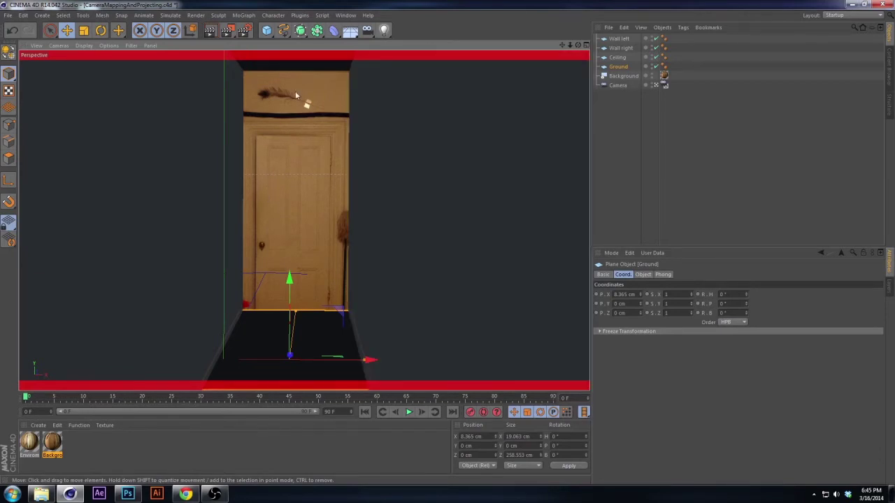
left_click(629, 142)
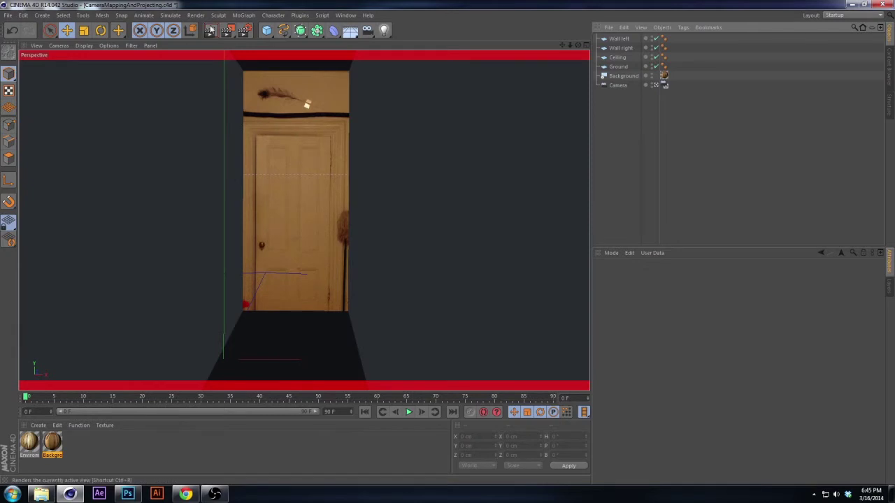
Add a new plane, move it back, shrink it to 180.4 cm and tilt it 60°.
left_click(266, 30)
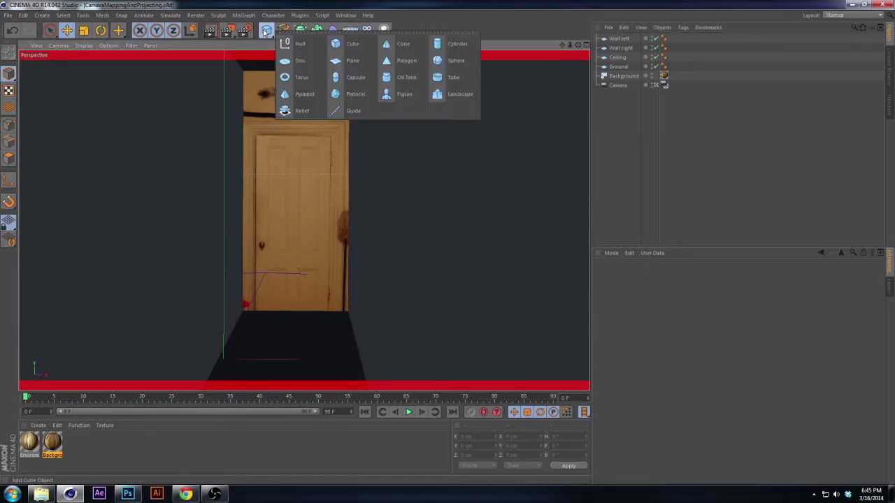
left_click(354, 57)
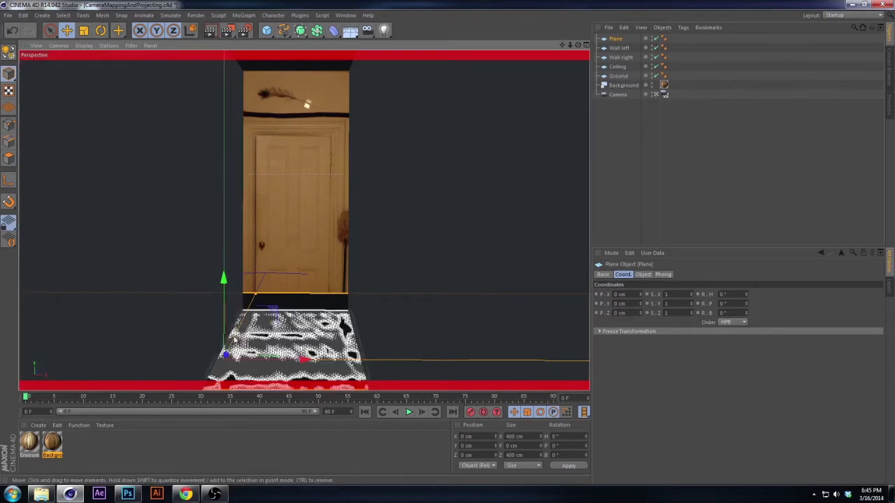
left_click_drag(227, 354, 262, 308)
key("t")
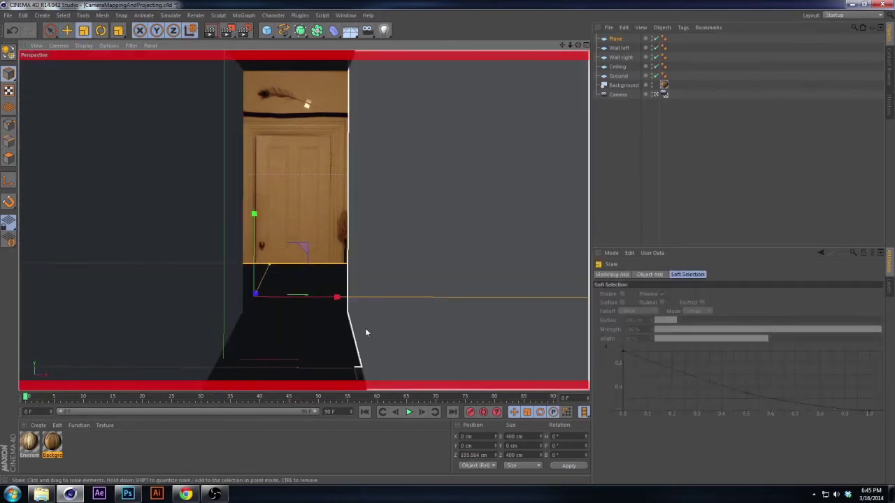
left_click_drag(378, 295, 139, 304)
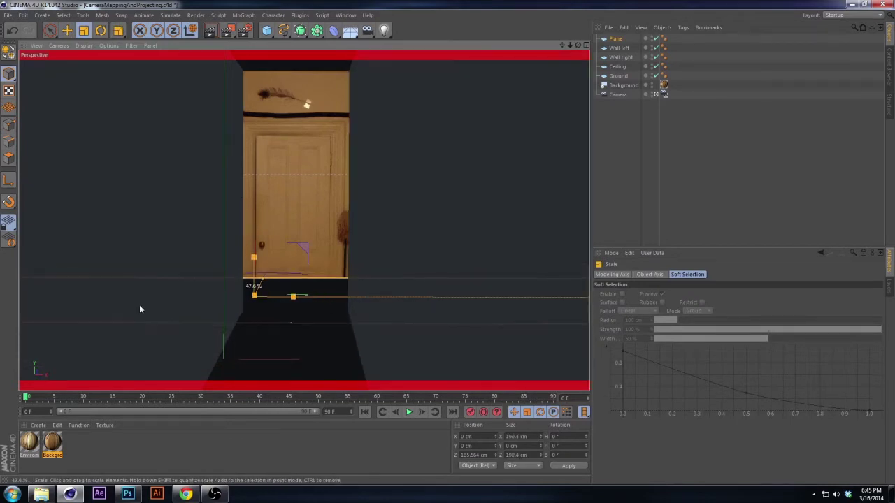
key("r")
left_click_drag(251, 257, 259, 324)
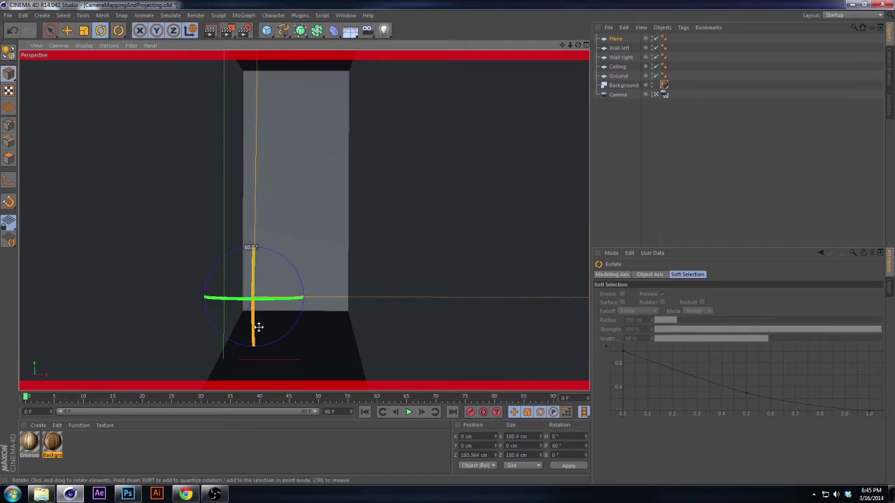
Push the plane far down the hallway to Z 1094.564 cm using the Coord P.Z value.
key("e")
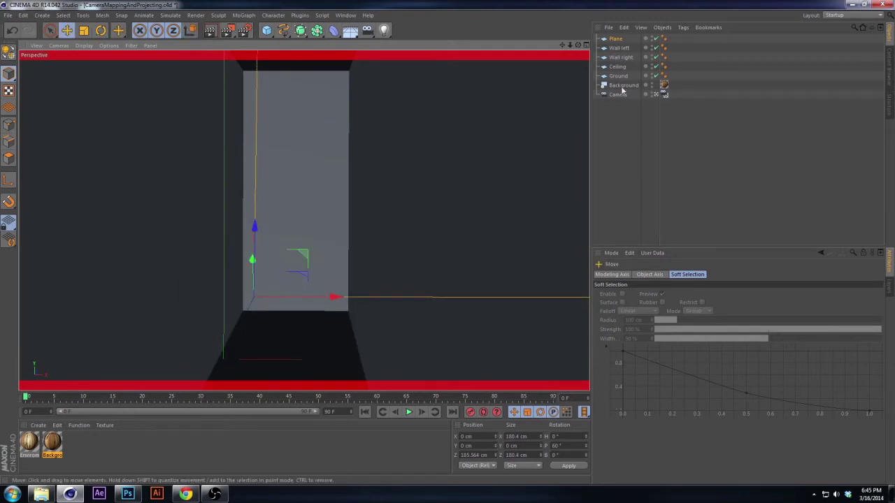
left_click(616, 39)
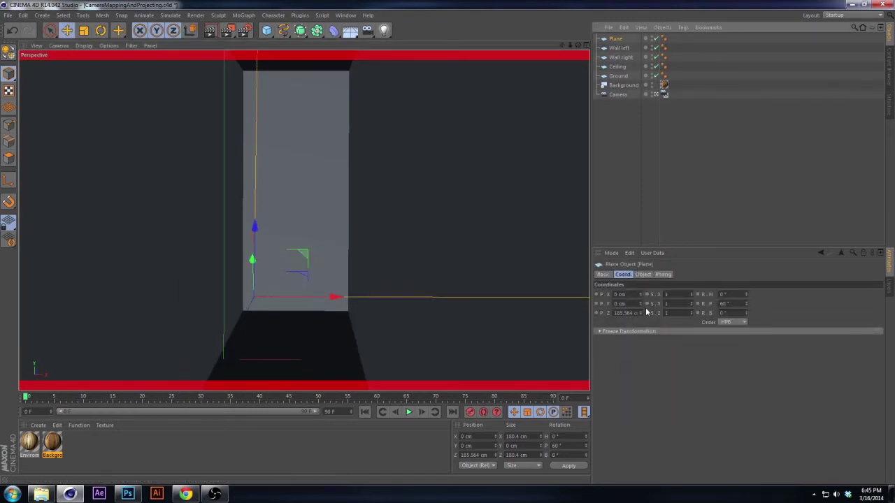
left_click_drag(640, 313, 694, 308)
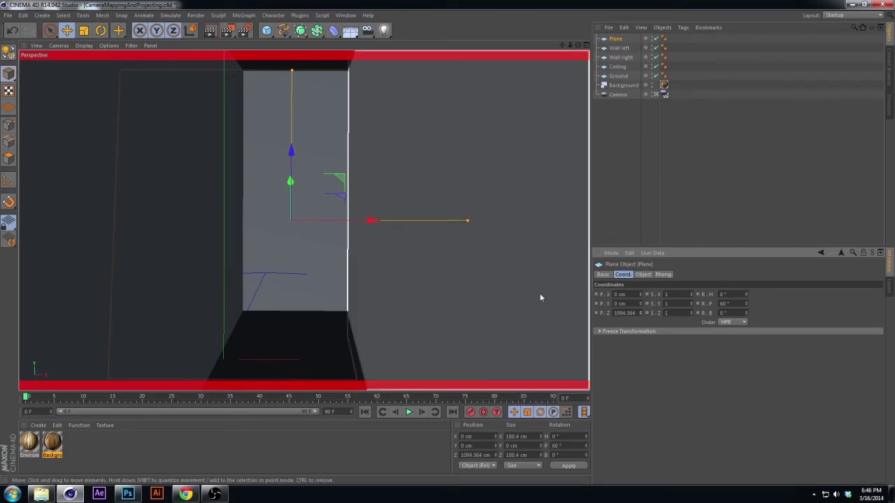
Undo a trial raise of the ground plane, then name the new plane Bathroomwall.
left_click(291, 324)
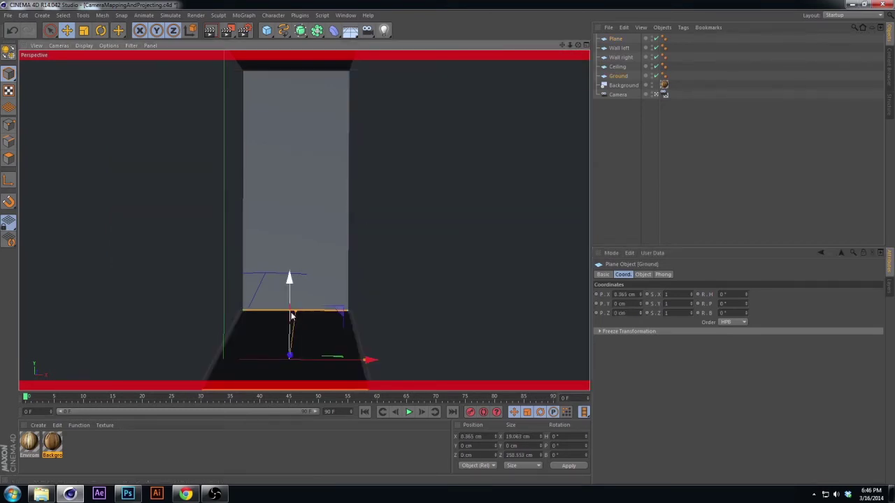
left_click_drag(290, 353, 306, 231)
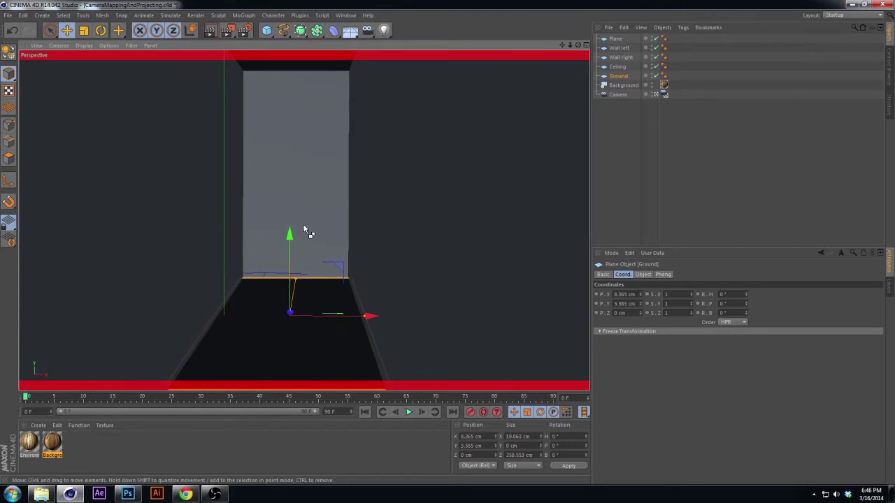
key("ctrl+z")
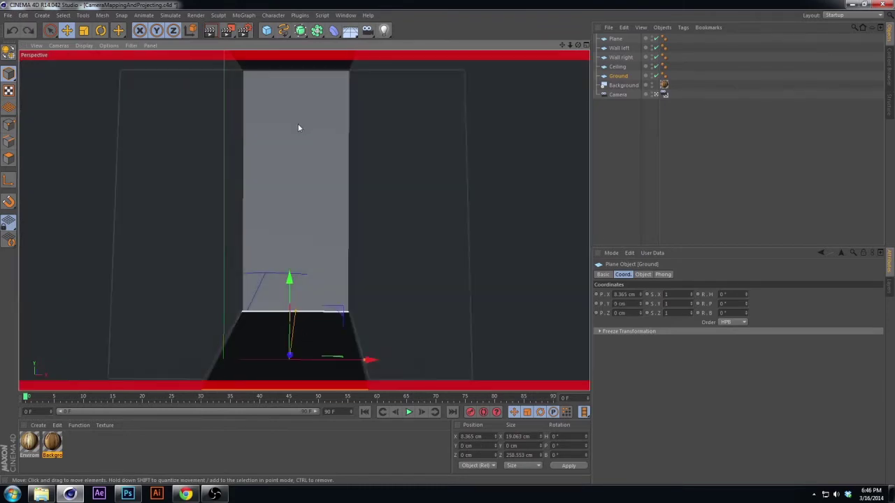
left_click(616, 39)
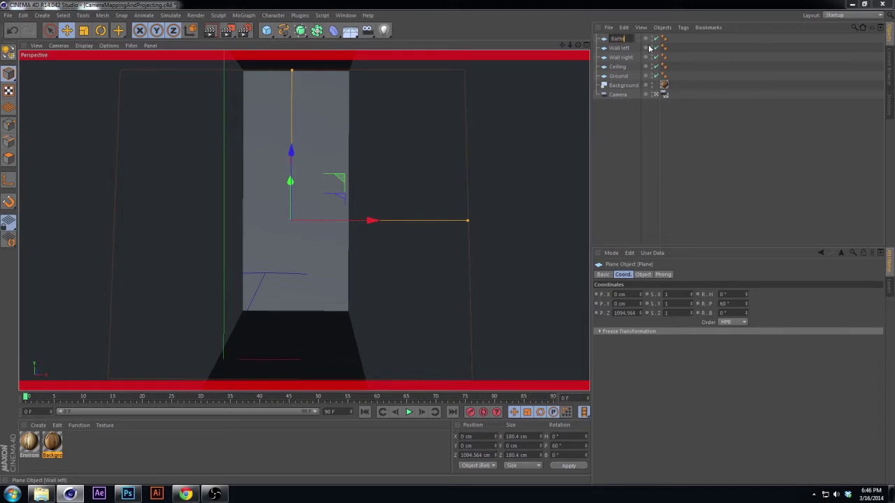
key("Return")
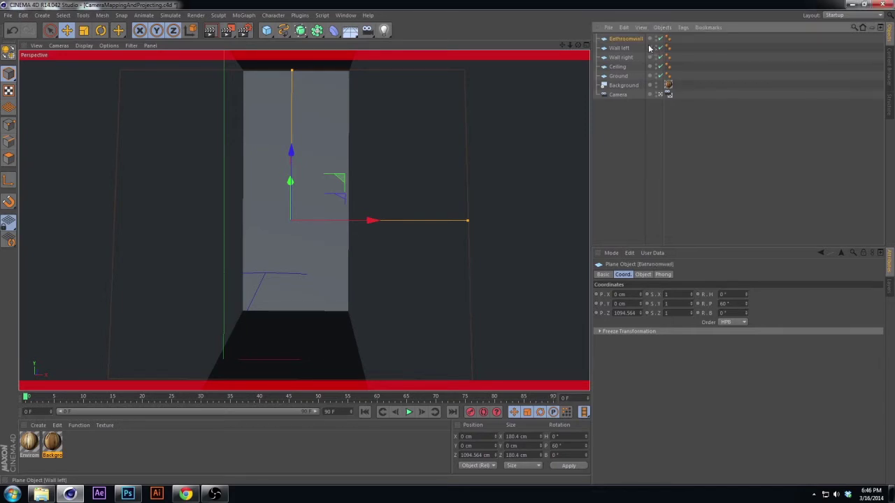
left_click(636, 122)
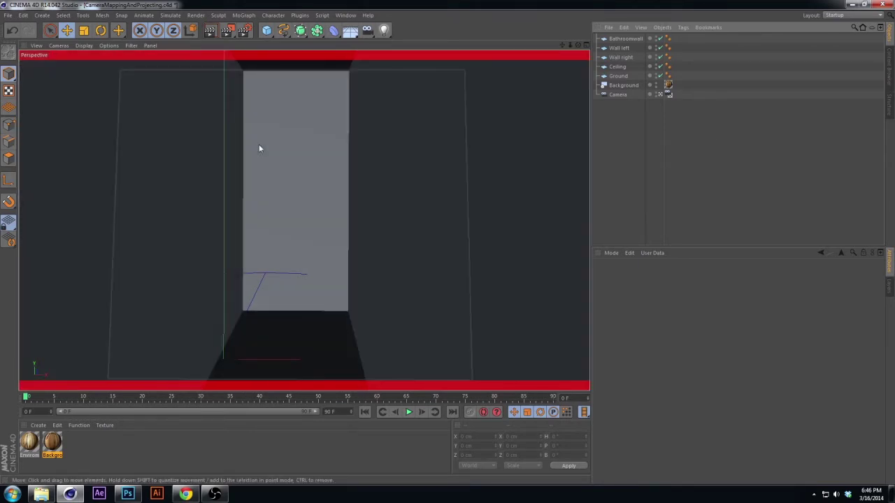
Set Bathroomwall's pitch rotation to 90° so it stands upright.
left_click(278, 139)
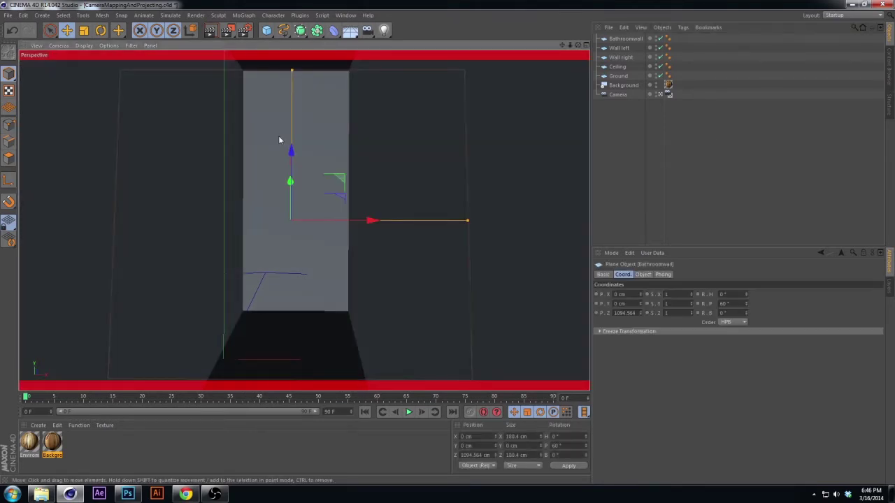
left_click(266, 30)
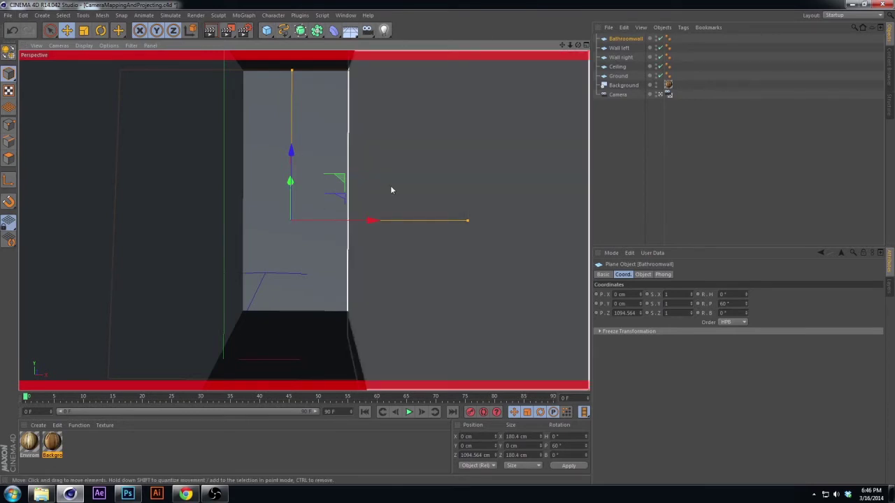
double_click(556, 445)
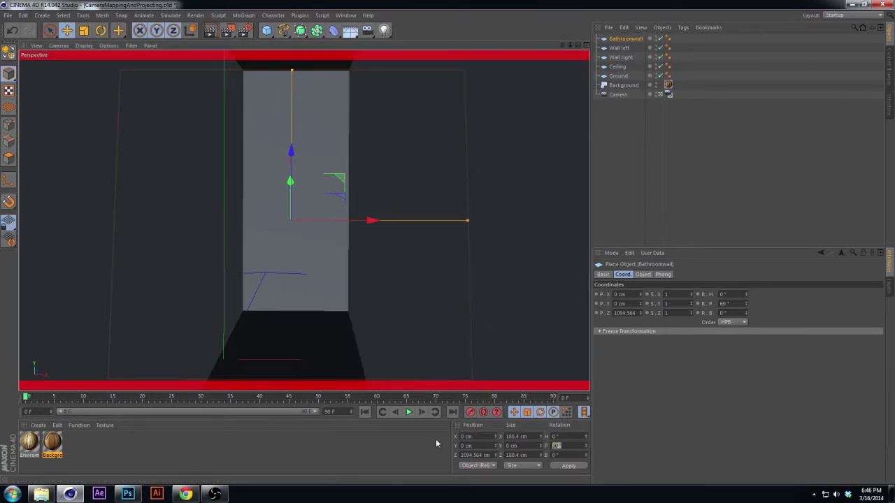
type("90")
key("Return")
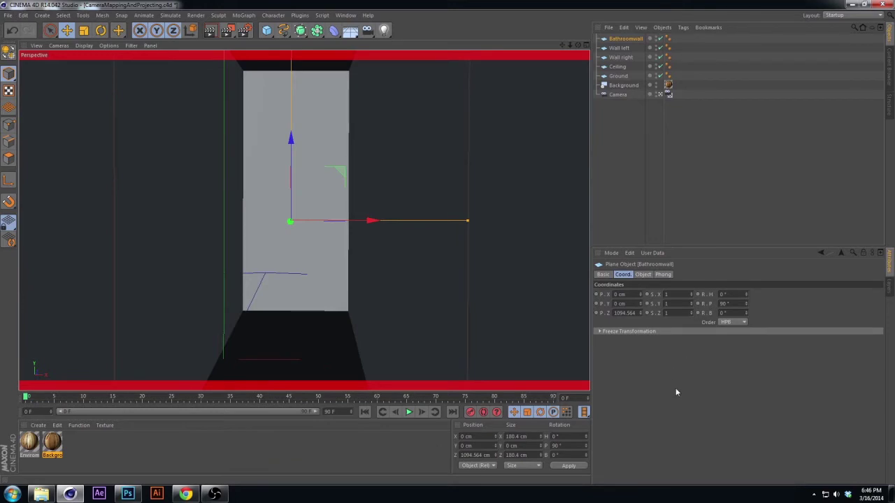
Check Ground, Wall right, Bathroomwall and Wall left in turn, then select the camera.
left_click(616, 75)
left_click(620, 57)
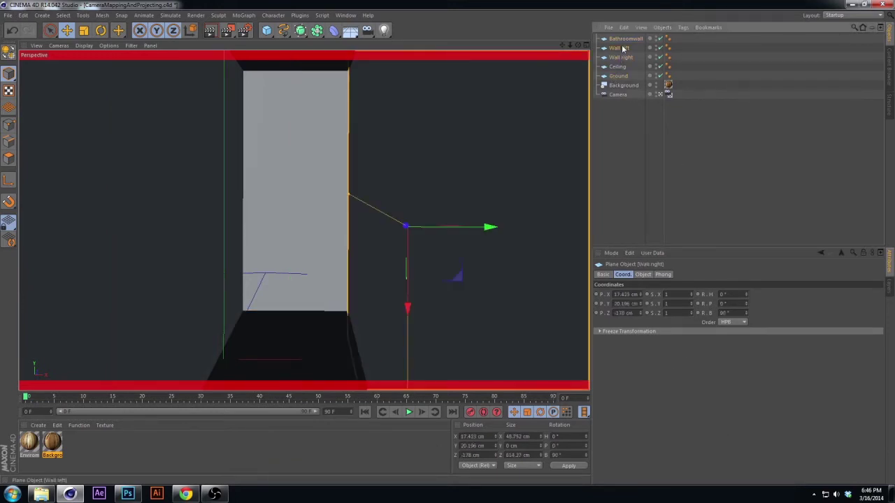
left_click(624, 41)
left_click(619, 47)
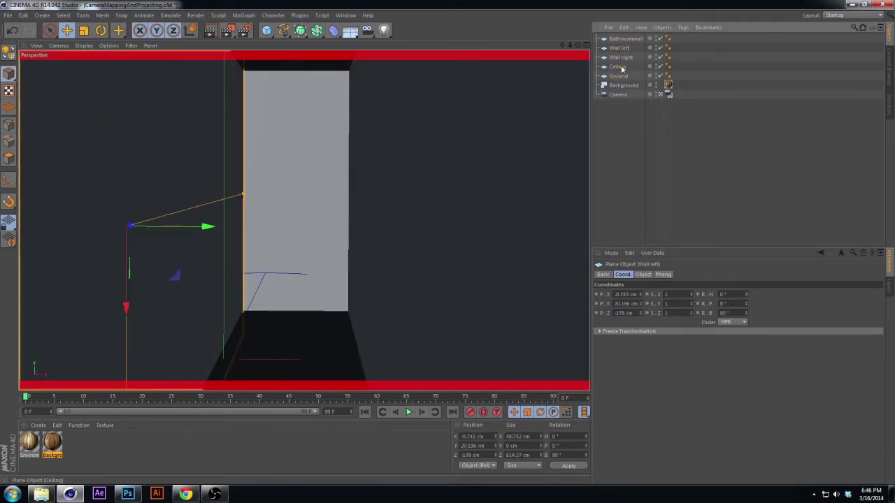
left_click(618, 75)
left_click(620, 184)
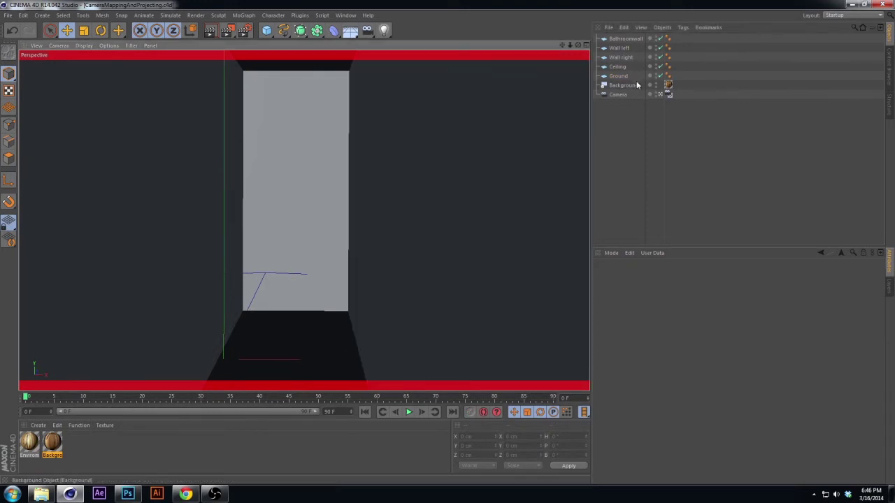
left_click(619, 94)
left_click(623, 119)
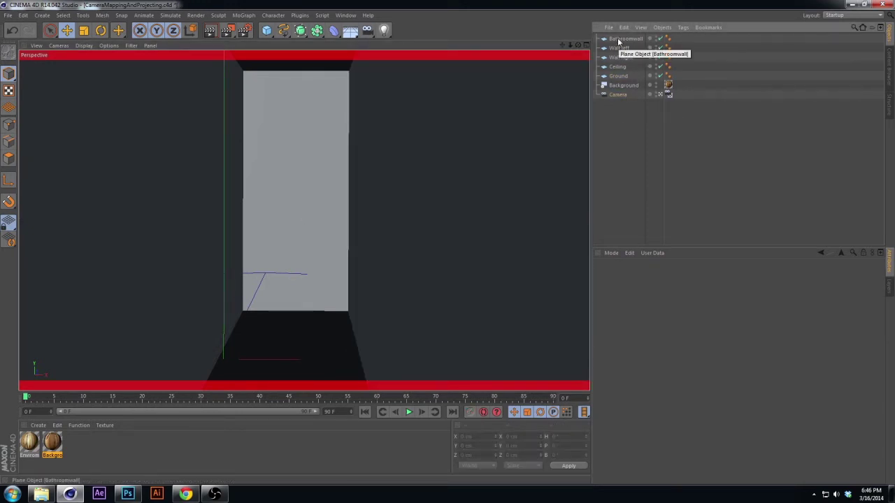
left_click(617, 95)
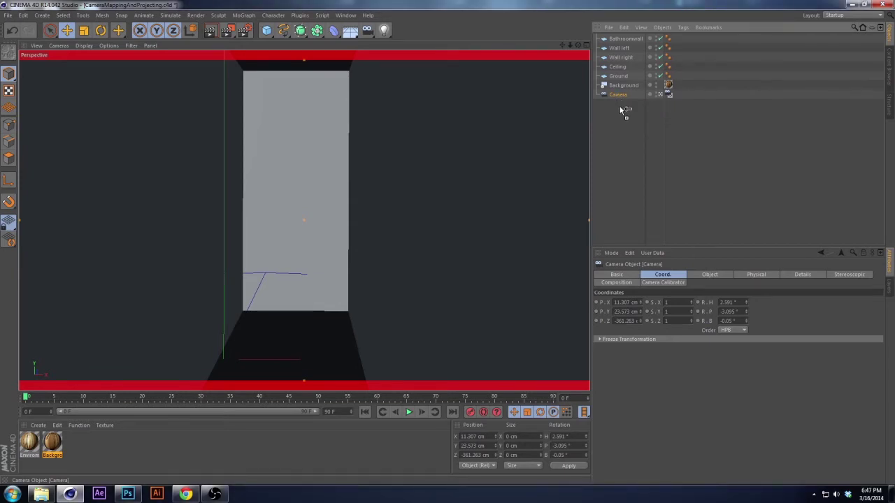
Duplicate the Camera and delete the Camera Calibrator tag from the copy.
left_click_drag(624, 110, 620, 106, "ctrl")
left_click(668, 103)
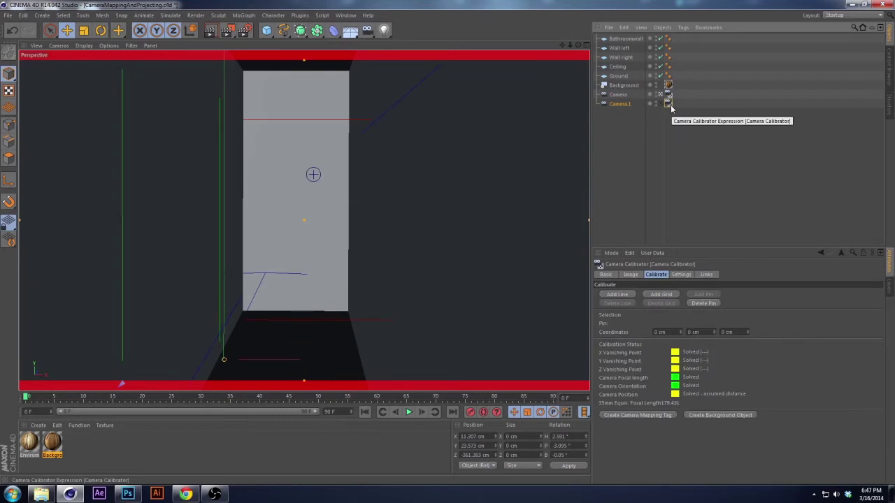
key("Delete")
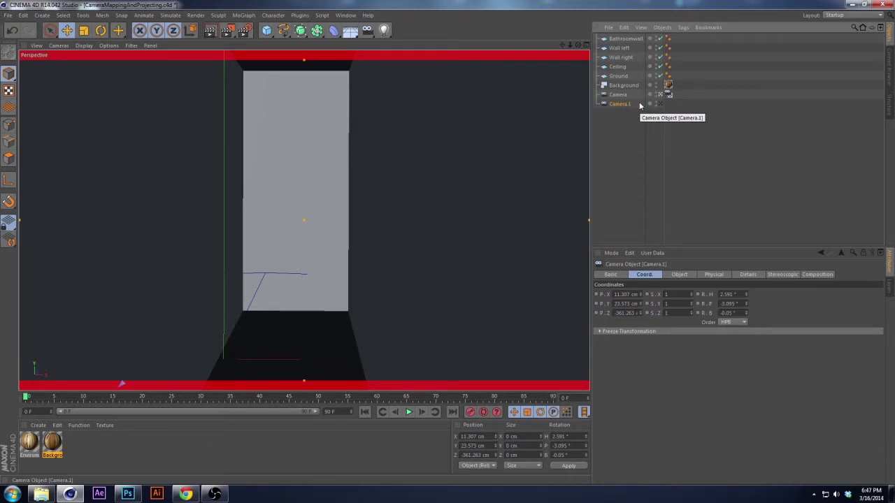
Rename the copied camera Camera.1 to Camera_Projection.
left_click(620, 95)
left_click(621, 104)
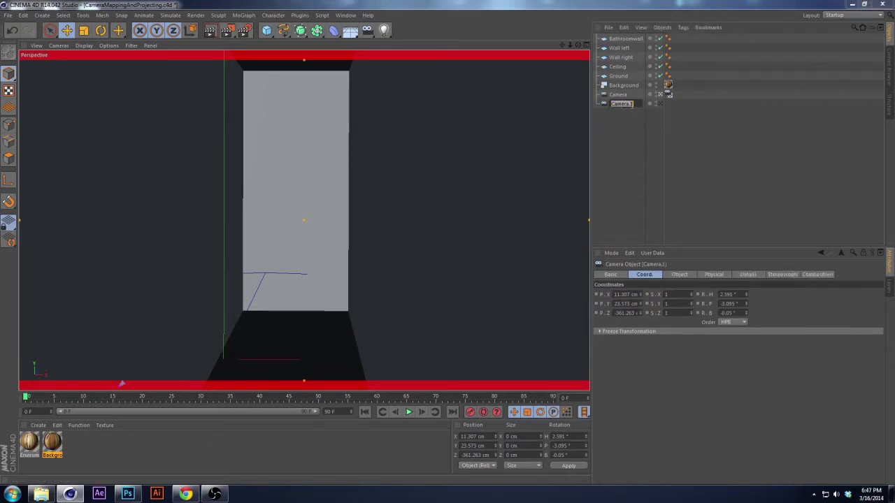
double_click(633, 104)
key("Return")
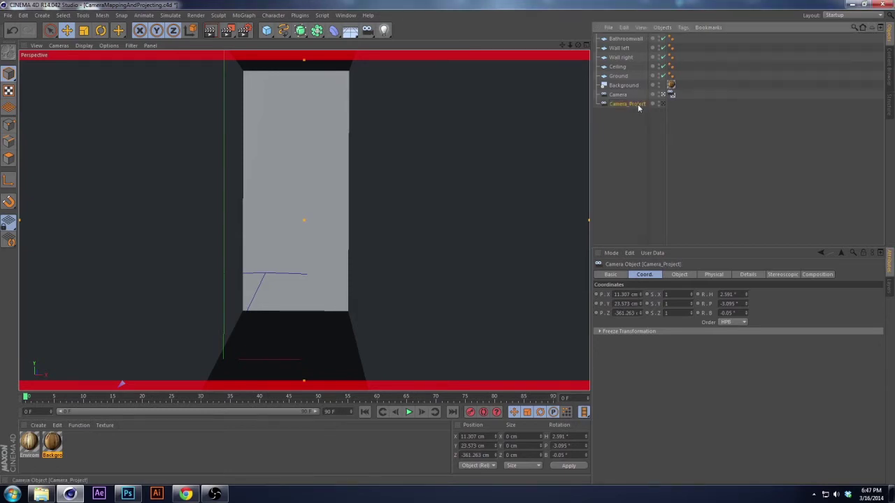
double_click(637, 104)
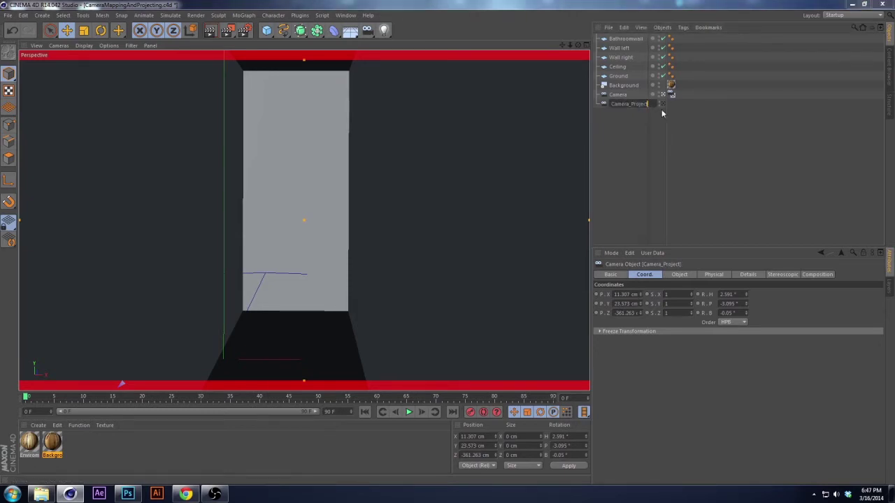
type("ion")
key("Return")
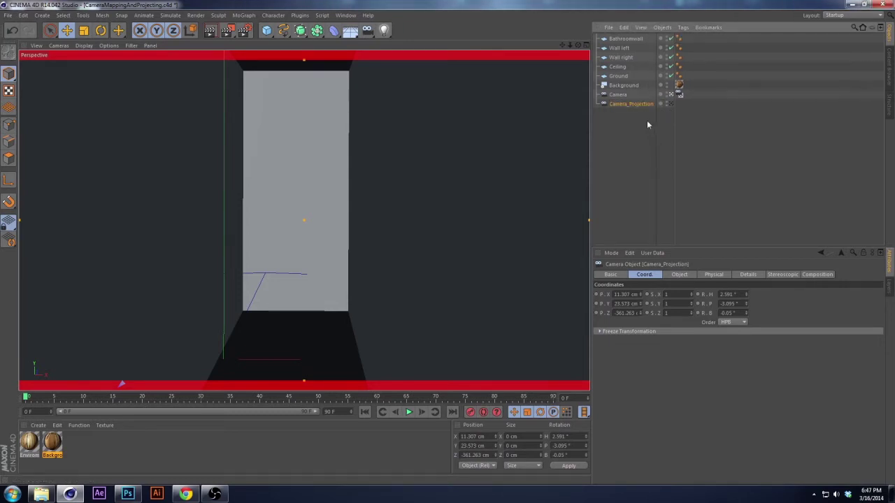
left_click(645, 119)
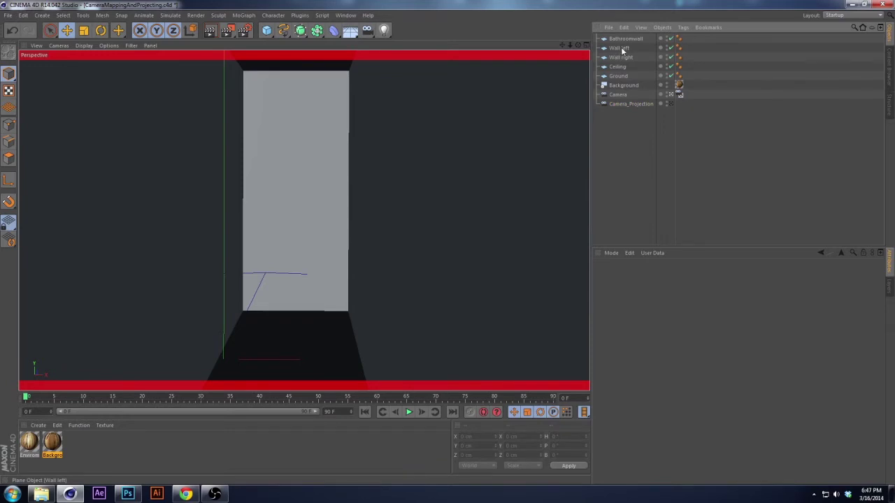
Apply the Background hallway material to the Bathroomwall plane.
left_click(624, 39)
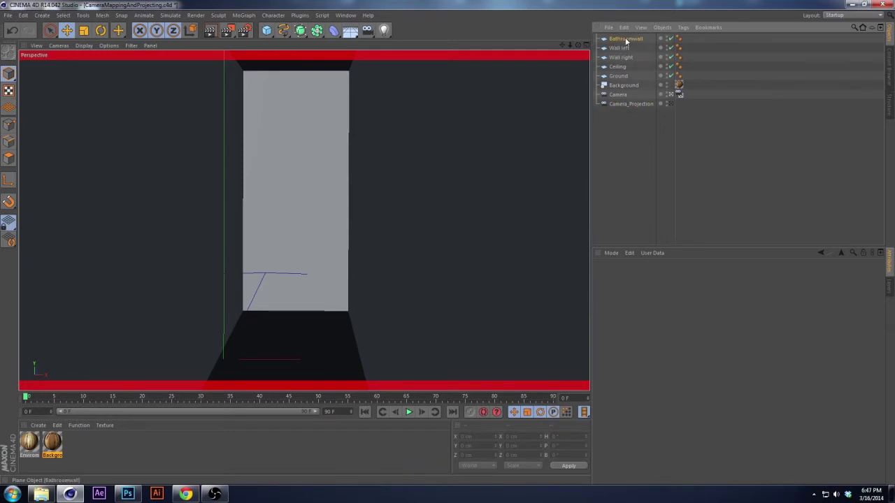
left_click(84, 444)
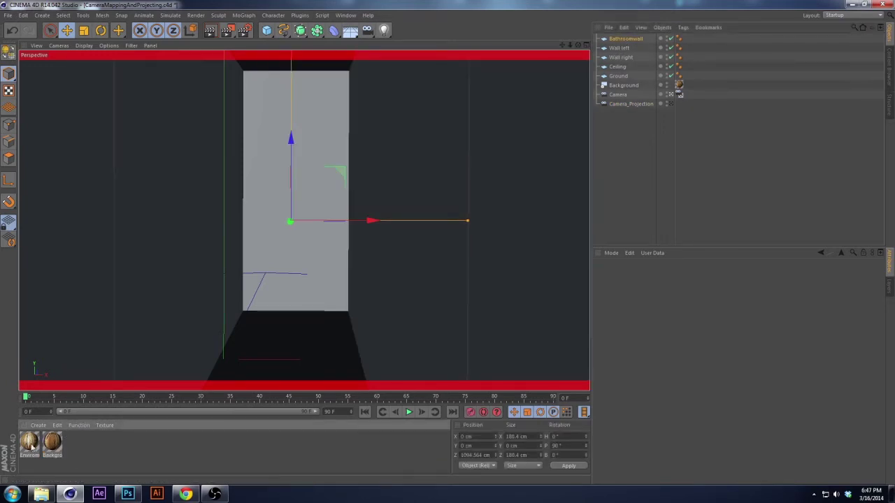
left_click_drag(43, 453, 634, 42)
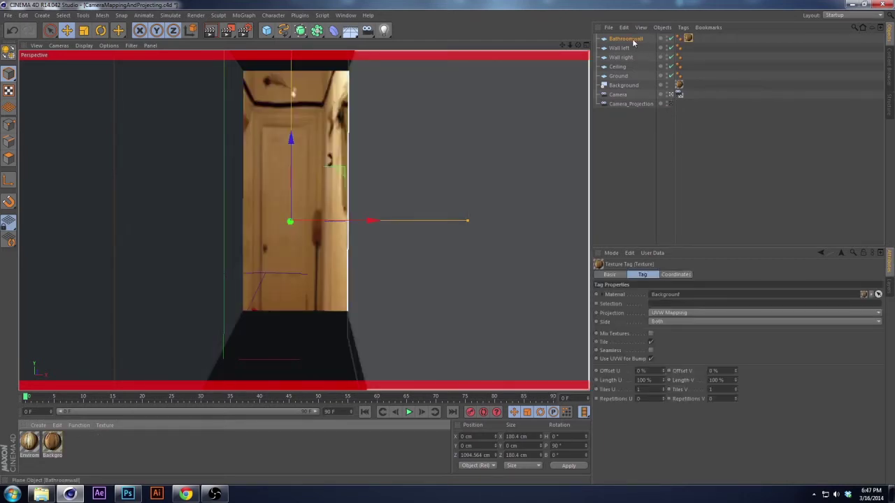
Copy Bathroomwall's material tag onto Wall left, Wall right, Ceiling and Ground.
left_click(618, 76)
left_click(677, 38)
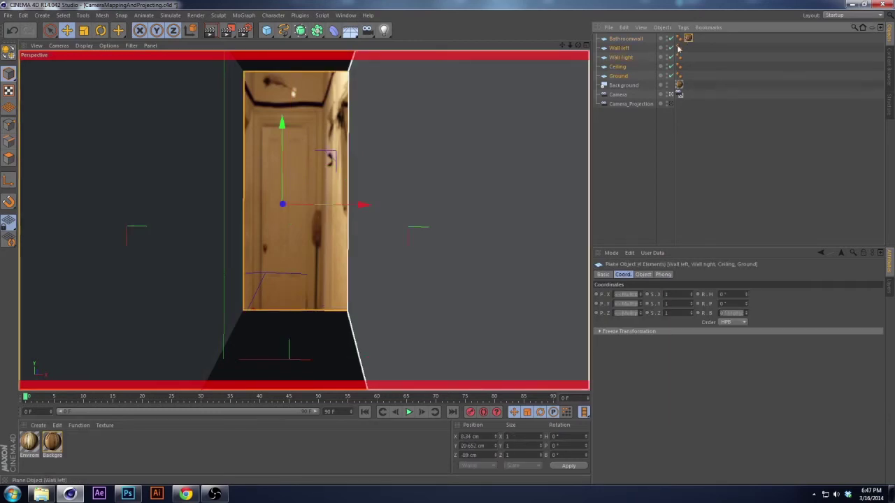
left_click_drag(688, 38, 695, 67, "ctrl")
left_click(705, 64)
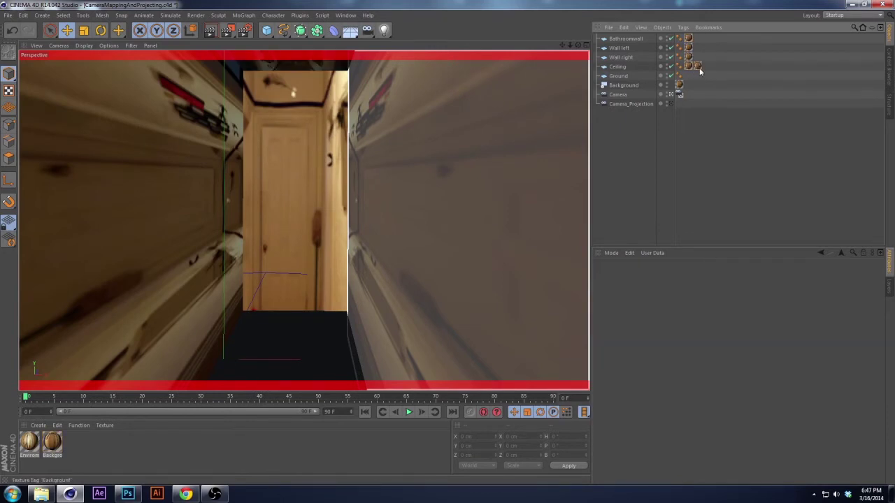
left_click_drag(699, 68, 689, 76)
left_click(699, 81)
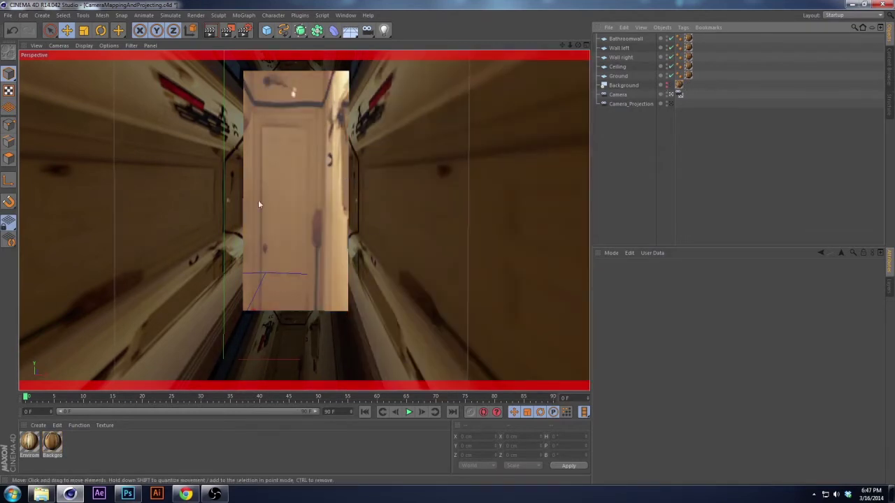
left_click(688, 39)
Set all five texture tags to Camera Mapping, with Camera_Projection as the camera.
left_click(688, 75, "shift")
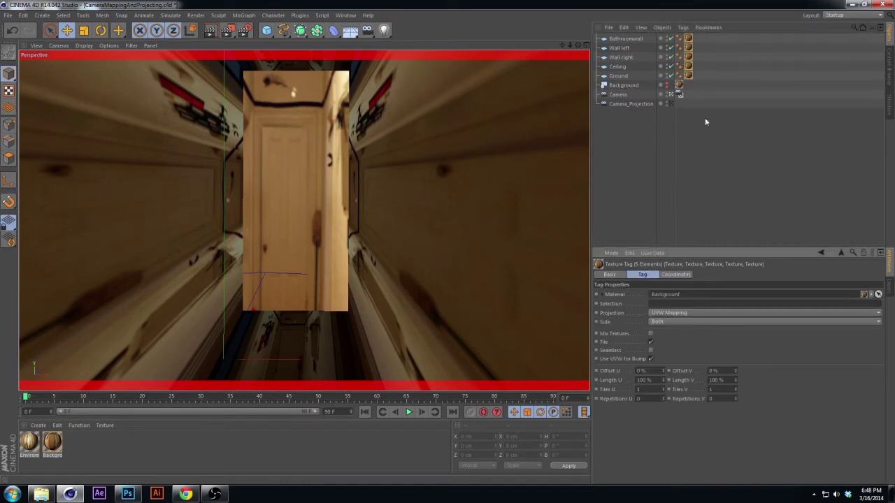
left_click(669, 313)
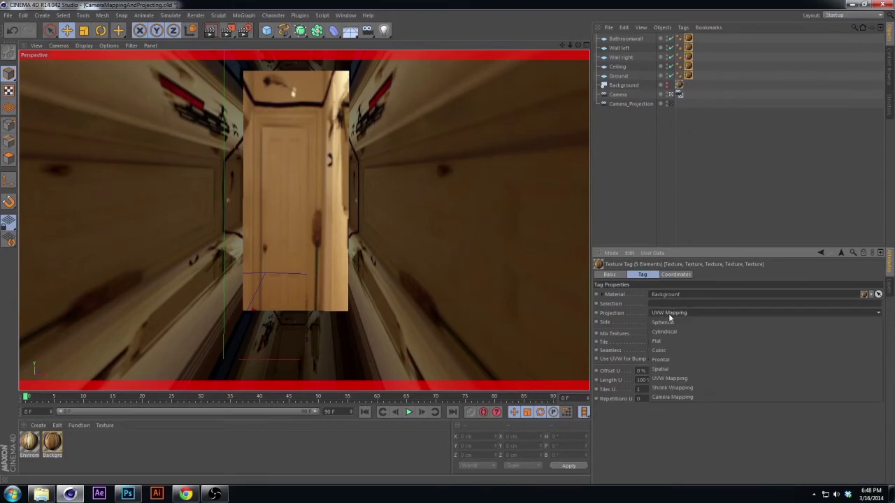
left_click(671, 397)
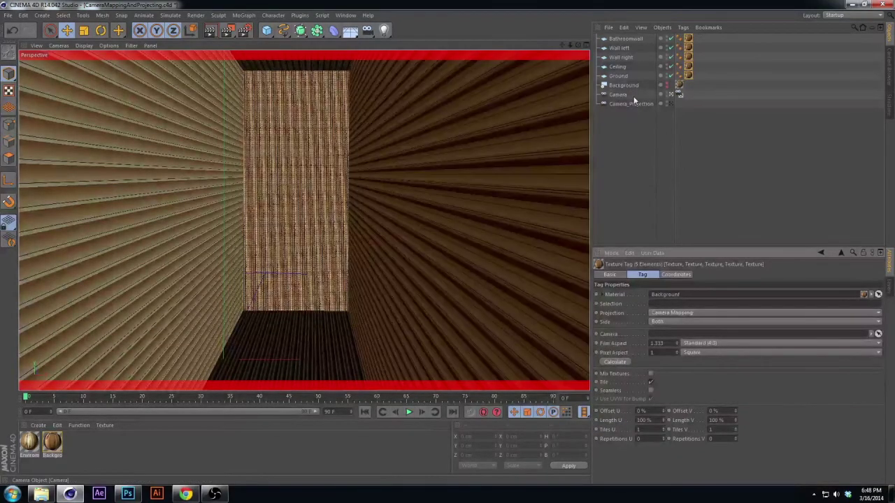
left_click_drag(621, 104, 674, 334)
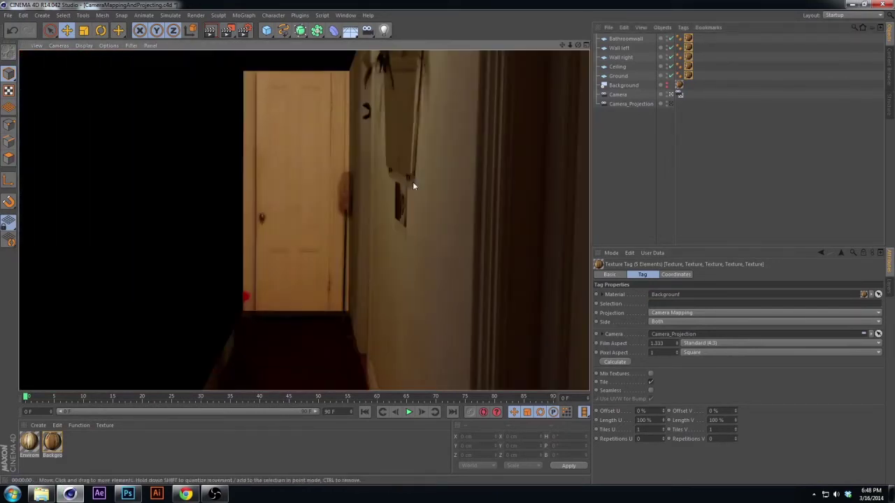
left_click(723, 155)
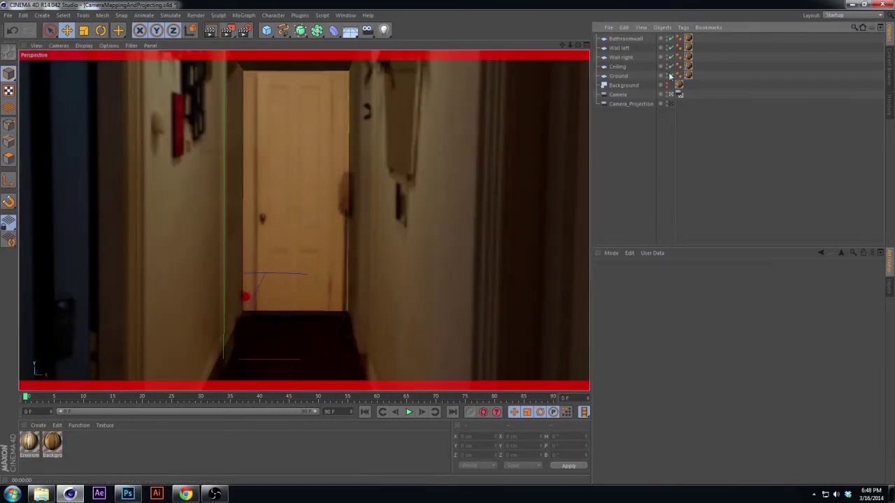
Open the Background material, enable Luminance, and try pasting the color texture into it.
double_click(53, 442)
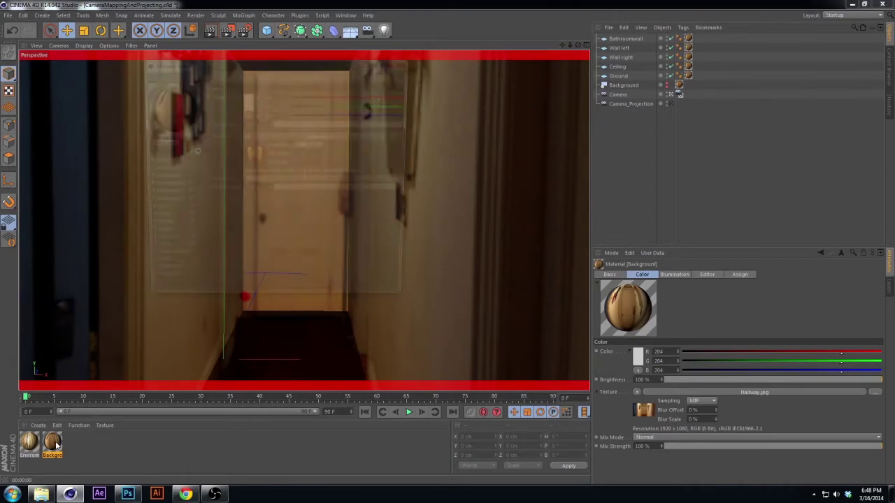
left_click_drag(304, 66, 465, 108)
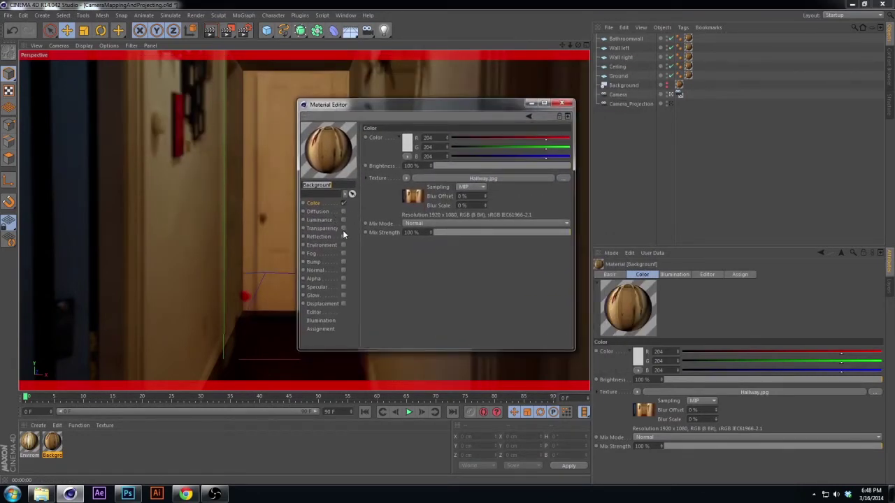
left_click(343, 220)
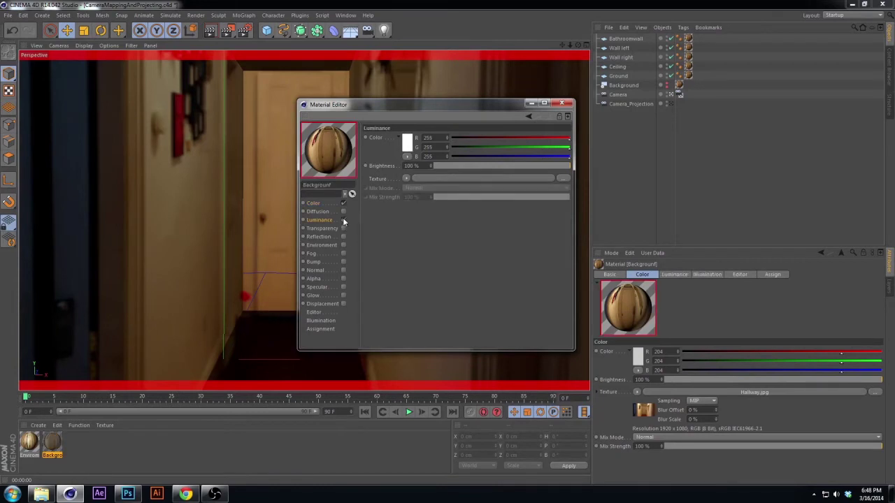
left_click(314, 202)
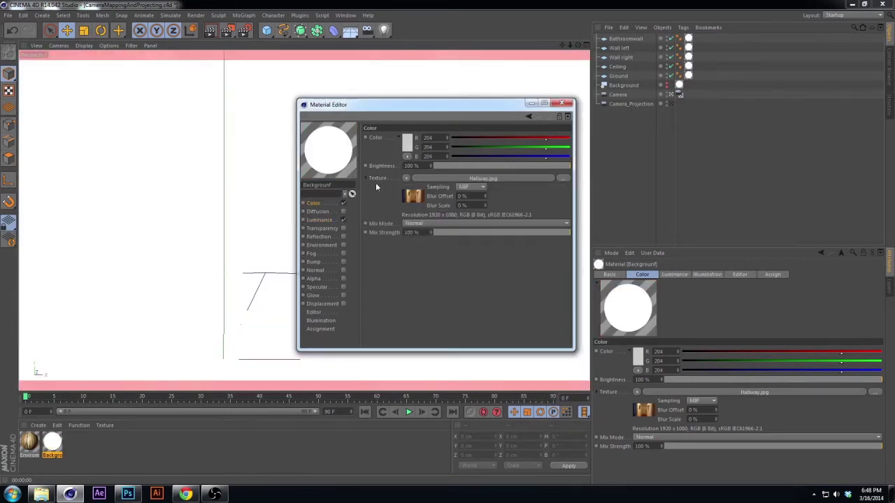
right_click(388, 177)
left_click(314, 219)
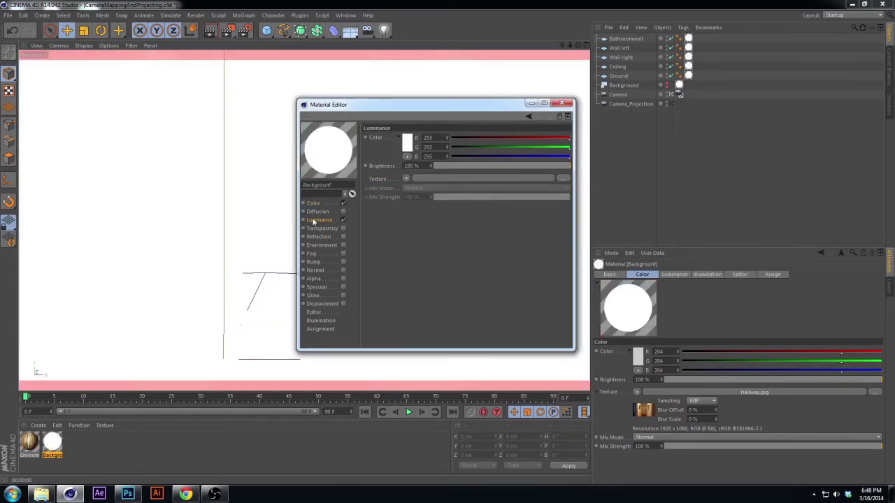
right_click(378, 179)
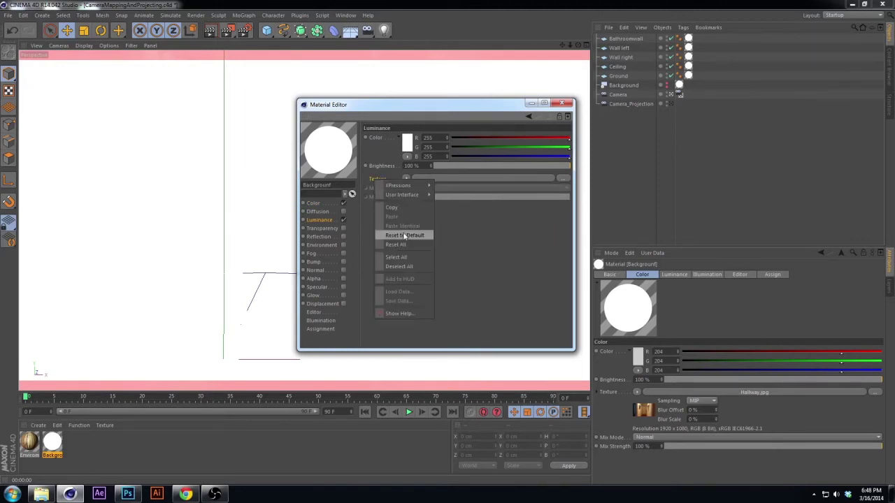
left_click(317, 203)
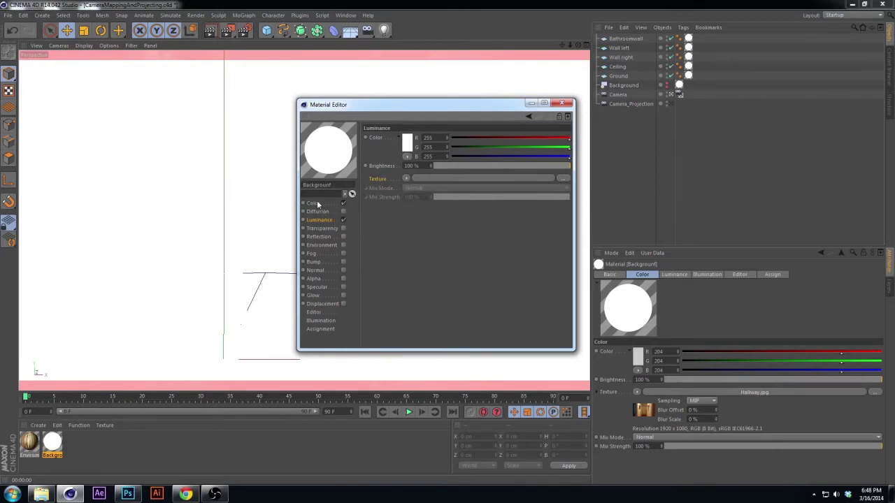
right_click(379, 181)
right_click(384, 179)
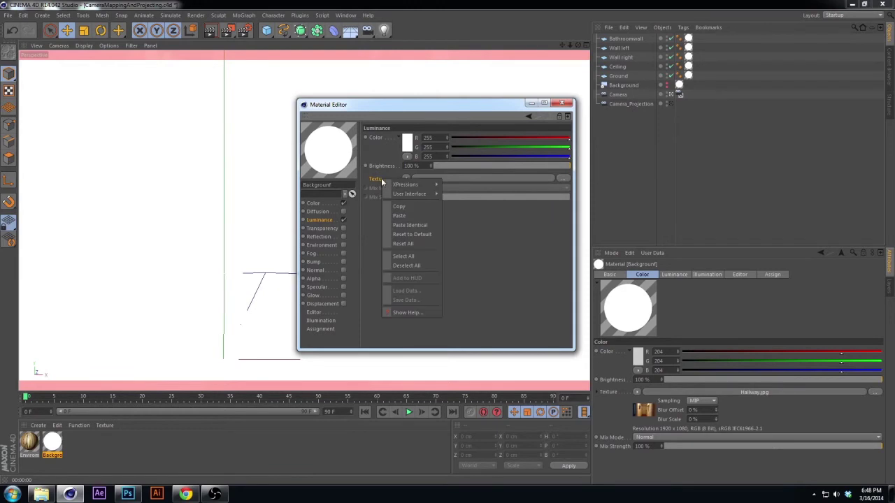
left_click(387, 201)
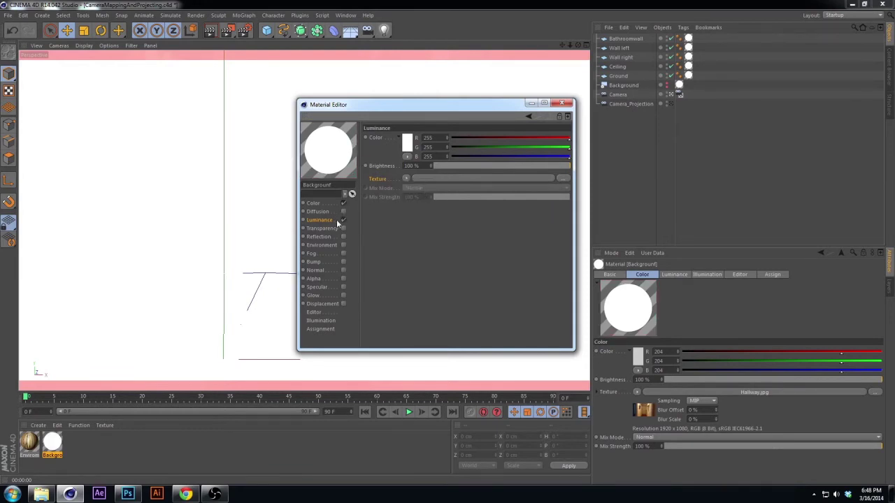
right_click(385, 179)
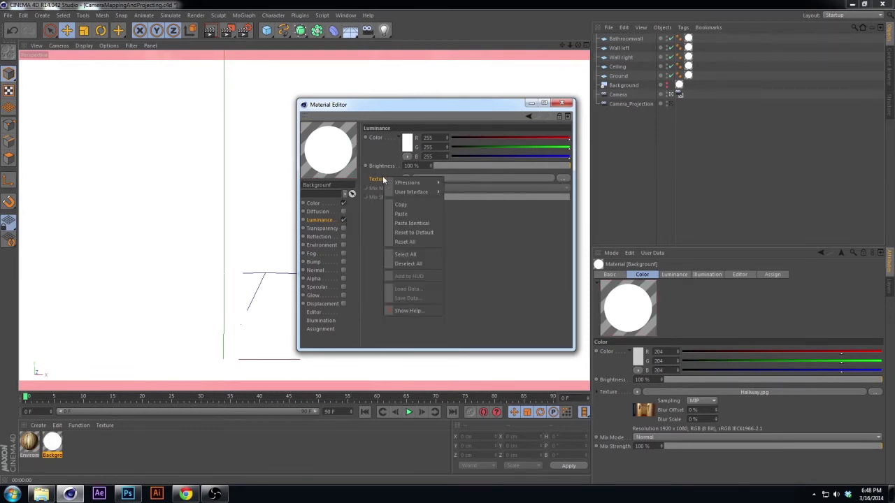
left_click(411, 213)
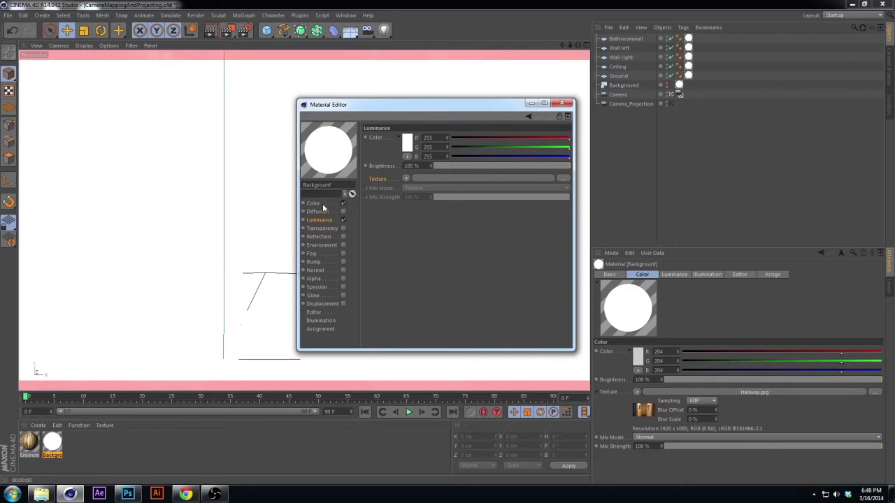
Copy Hallway.jpg from Color into the Luminance texture slot and close the editor.
left_click(323, 205)
right_click(377, 180)
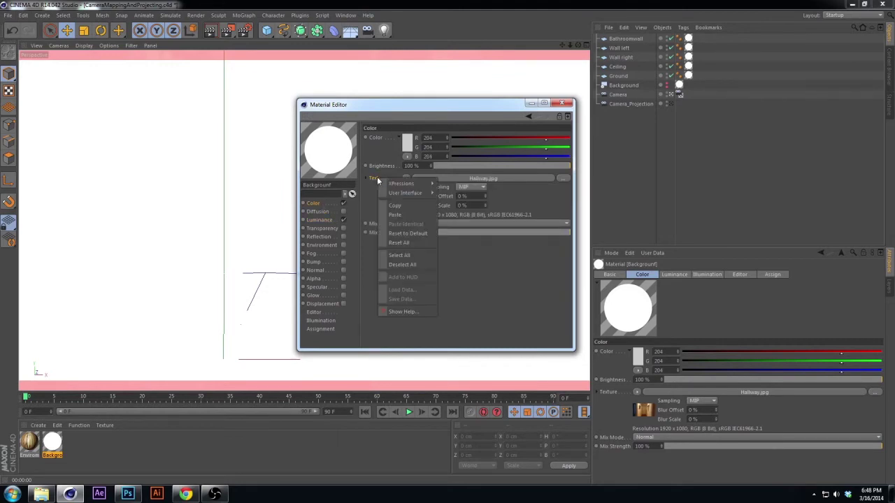
left_click(393, 214)
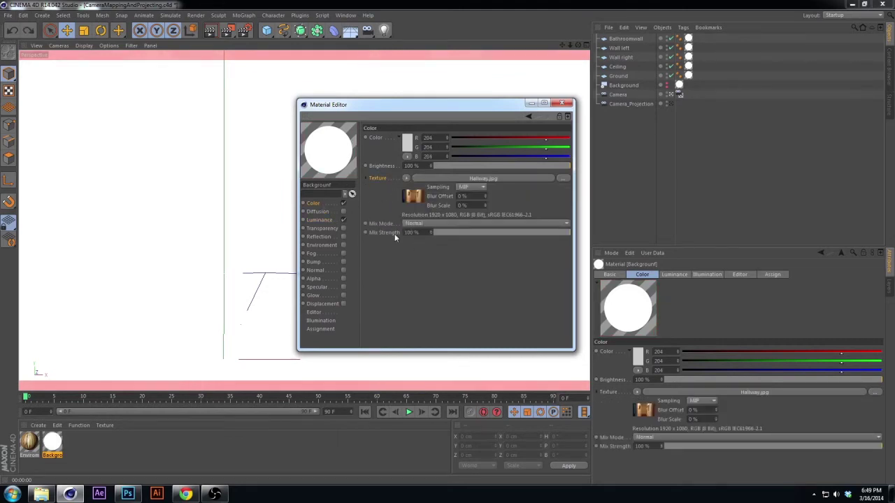
right_click(382, 181)
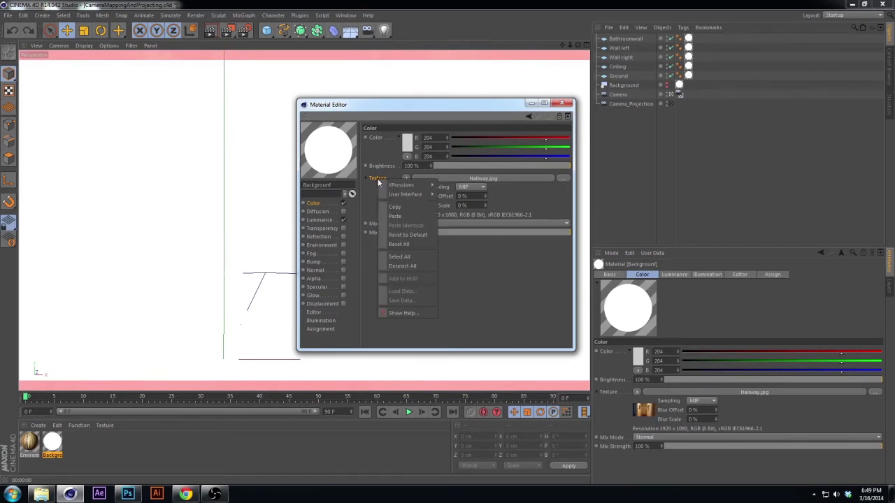
left_click(395, 209)
left_click(318, 220)
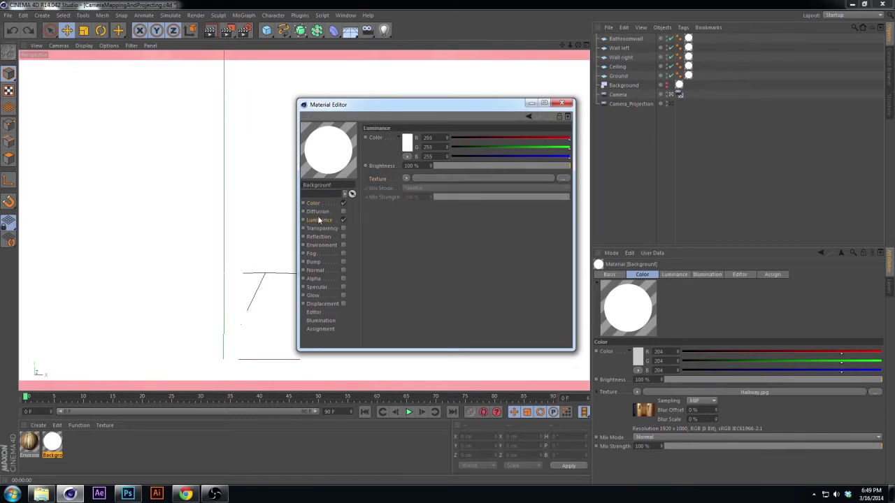
right_click(386, 181)
left_click(403, 216)
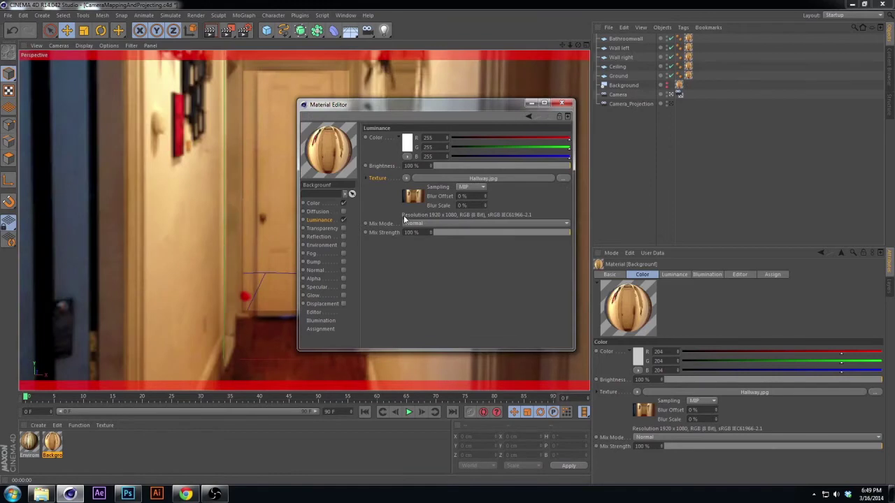
left_click(556, 105)
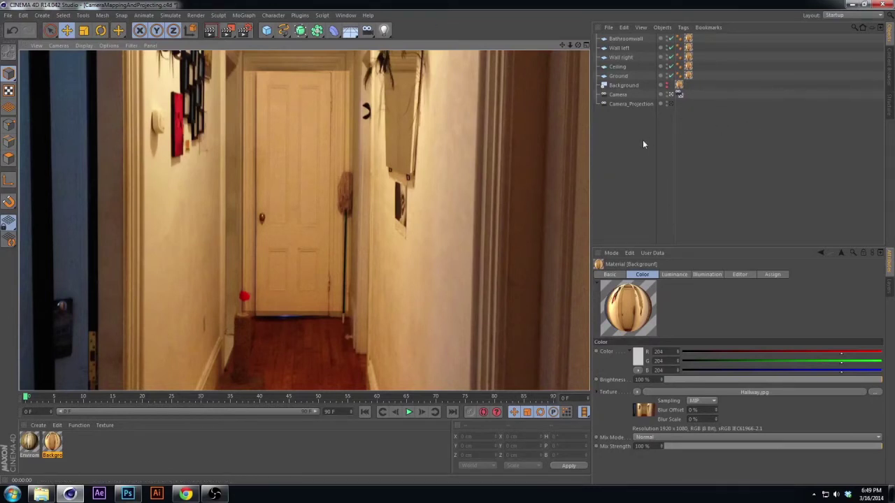
Render the viewport and rename the original camera Camera_Position.
key("ctrl+r")
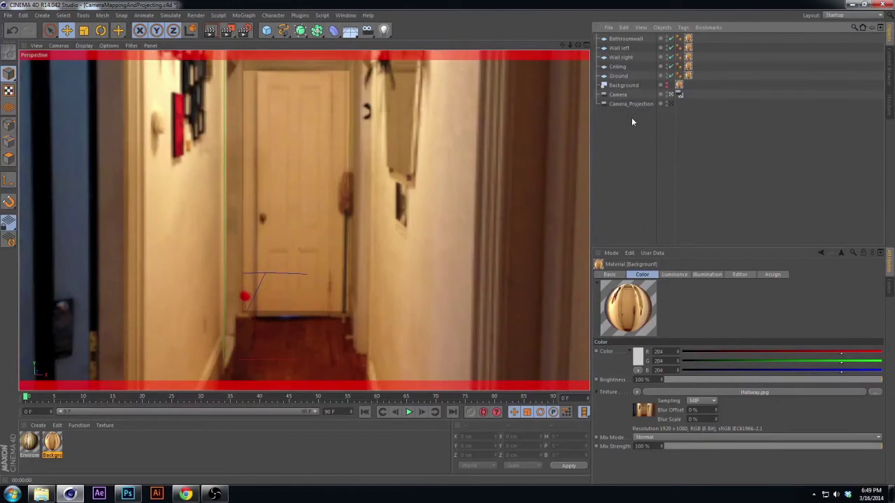
double_click(619, 95)
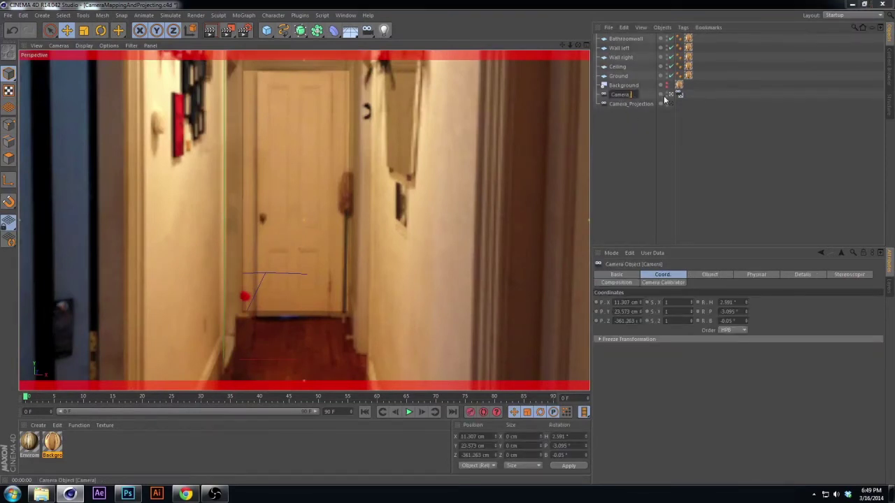
type("_Projition")
key("Return")
Duplicate Camera_Projection as Camera_Move and look through Camera_Move.
left_click(632, 104)
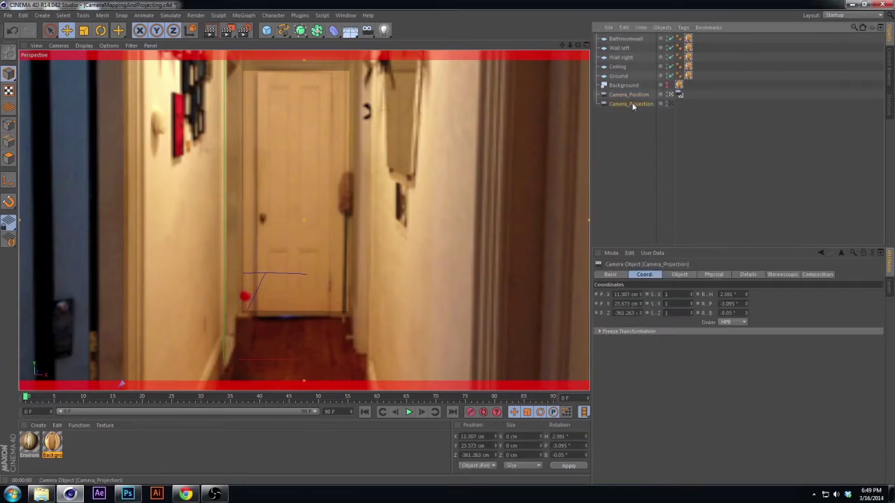
key("ctrl+c")
key("ctrl+v")
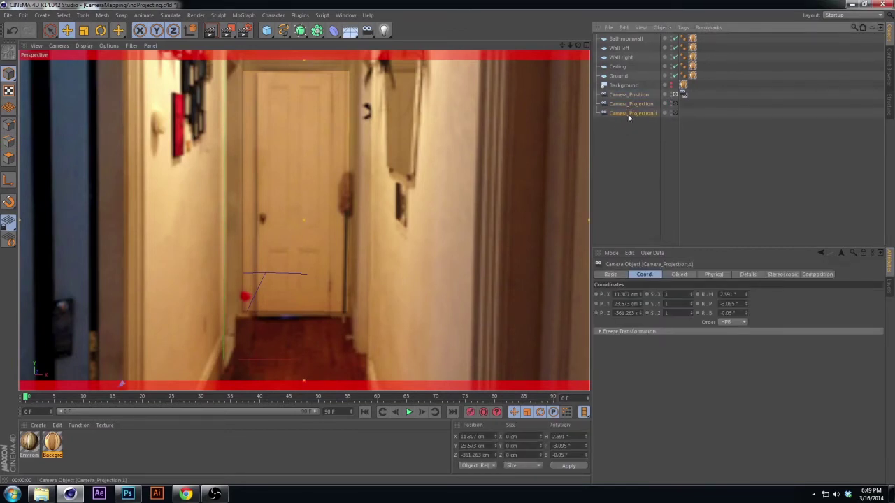
double_click(631, 113)
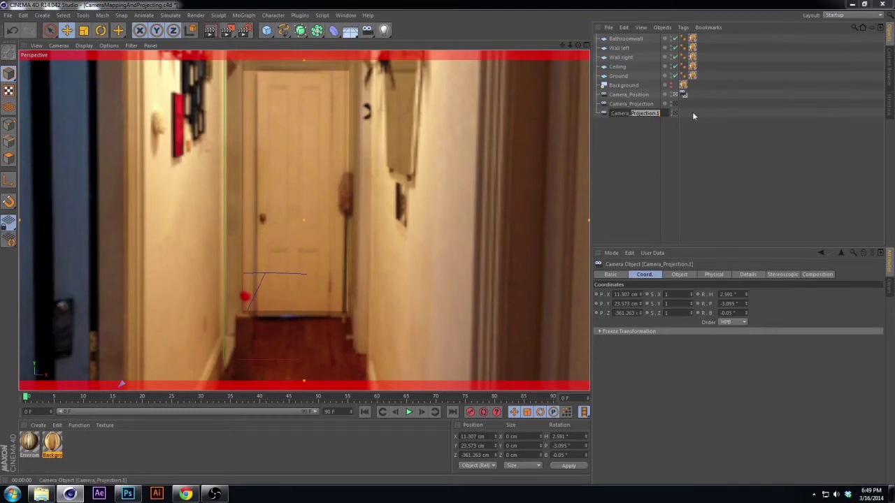
type("Camera_Movie")
key("Return")
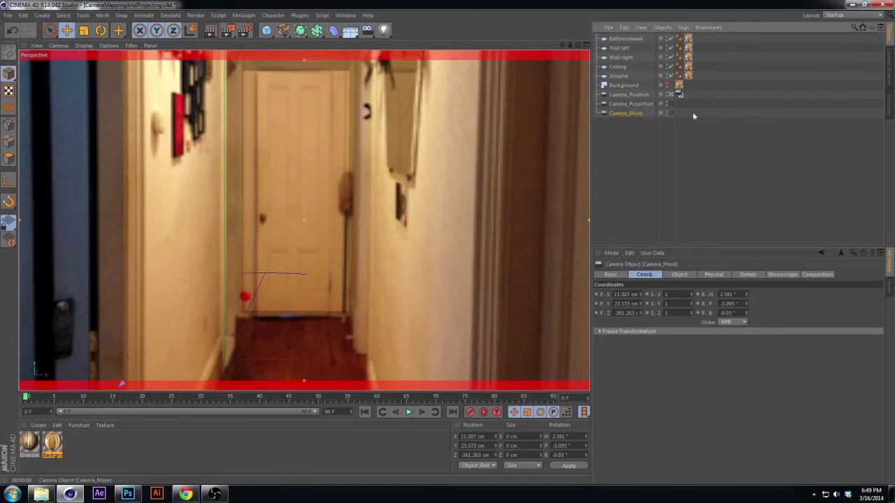
left_click(650, 135)
left_click(633, 114)
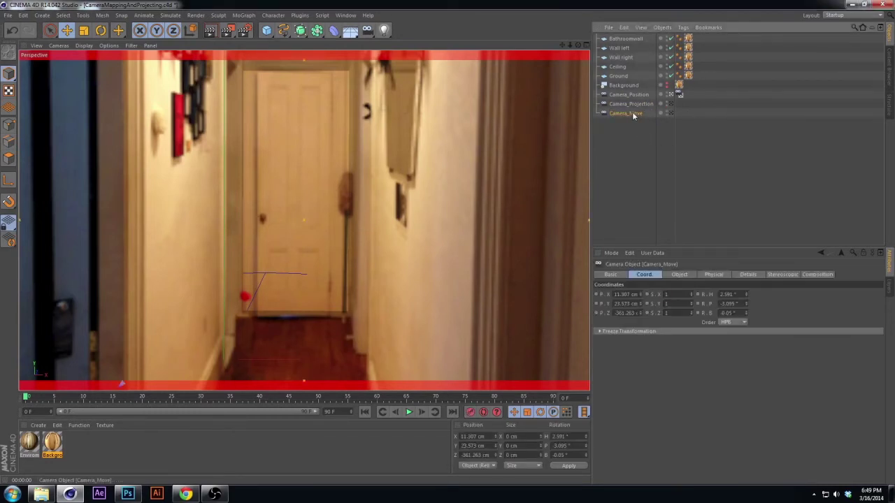
left_click(671, 113)
Switch to the four-view layout and undo a trial move of Wall right.
middle_click(355, 171)
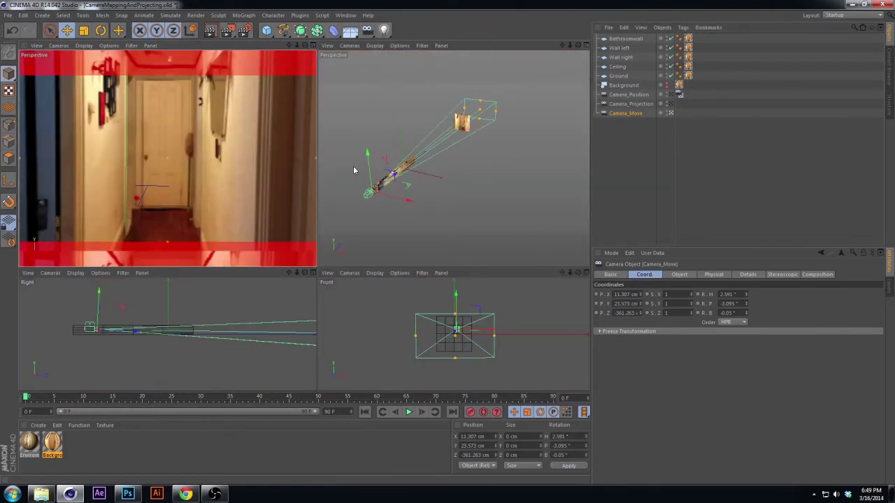
left_click_drag(425, 183, 453, 167, "alt")
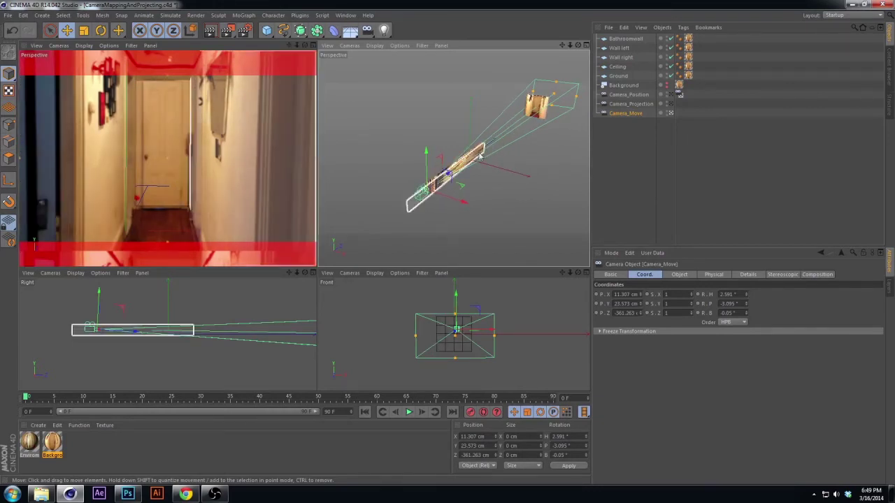
left_click(475, 158)
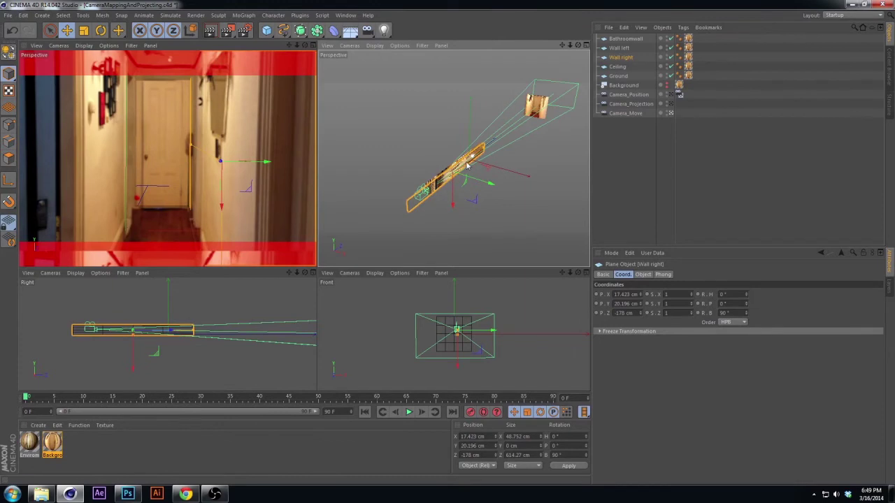
left_click_drag(467, 165, 450, 177)
key("ctrl+z")
Undo a trial stretch of Wall left's height, keeping 614.27 cm, then select Camera_Move.
left_click(465, 175)
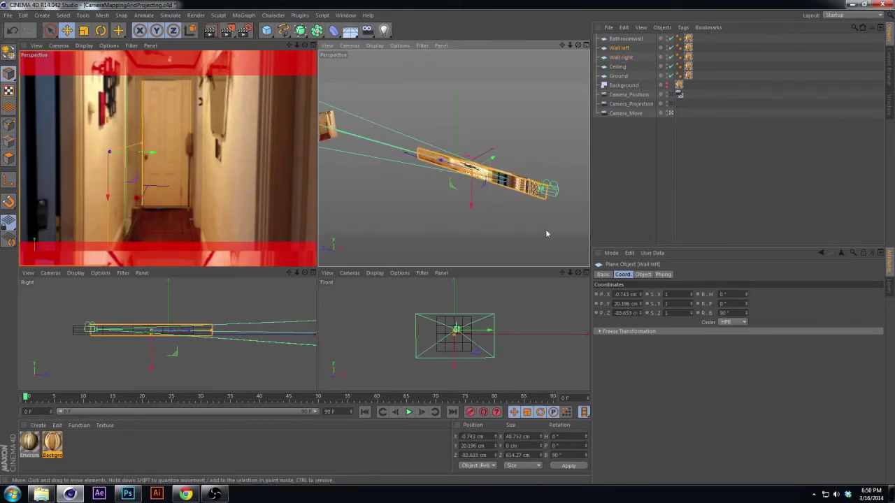
left_click(643, 274)
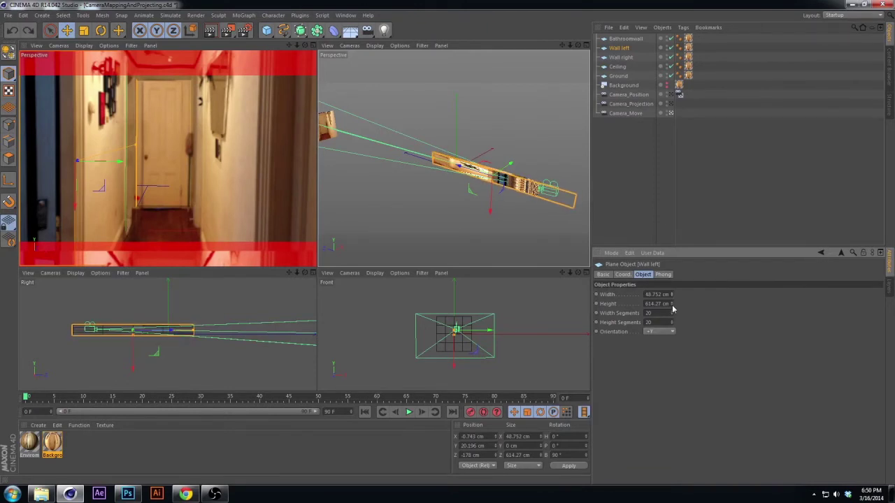
left_click_drag(671, 303, 783, 303)
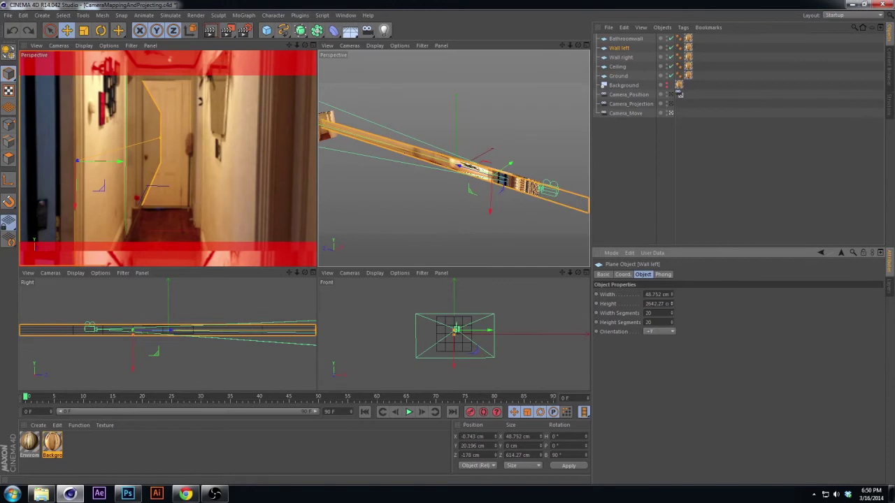
left_click_drag(469, 190, 478, 193, "alt")
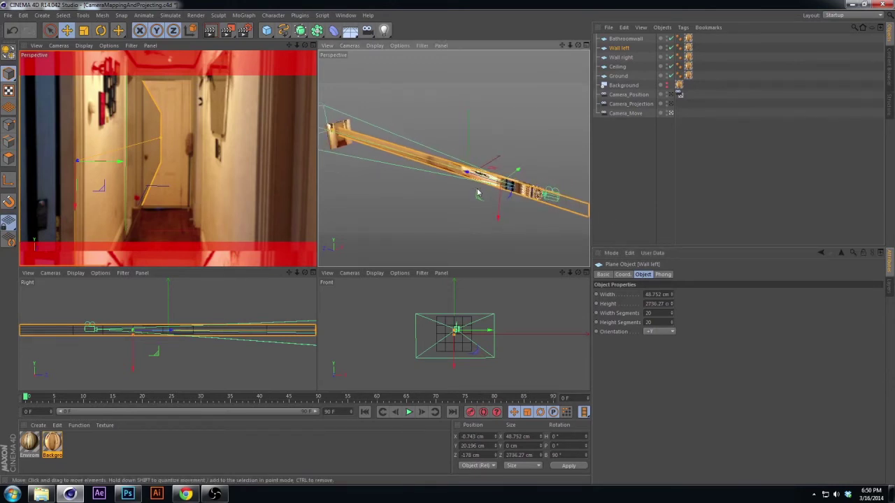
key("ctrl+z")
key("ctrl+z")
left_click_drag(513, 168, 442, 174, "alt")
left_click(624, 113)
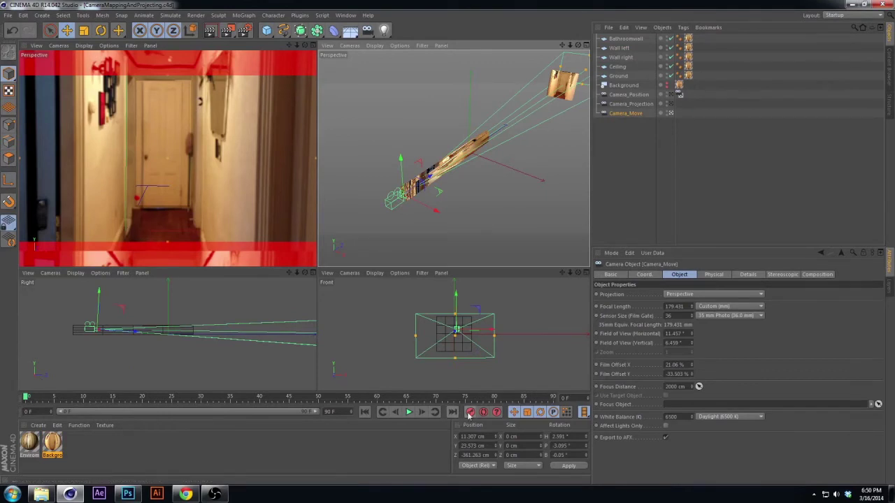
Move Camera_Move forward down the hallway at a later frame and record a keyframe.
left_click_drag(35, 397, 262, 397)
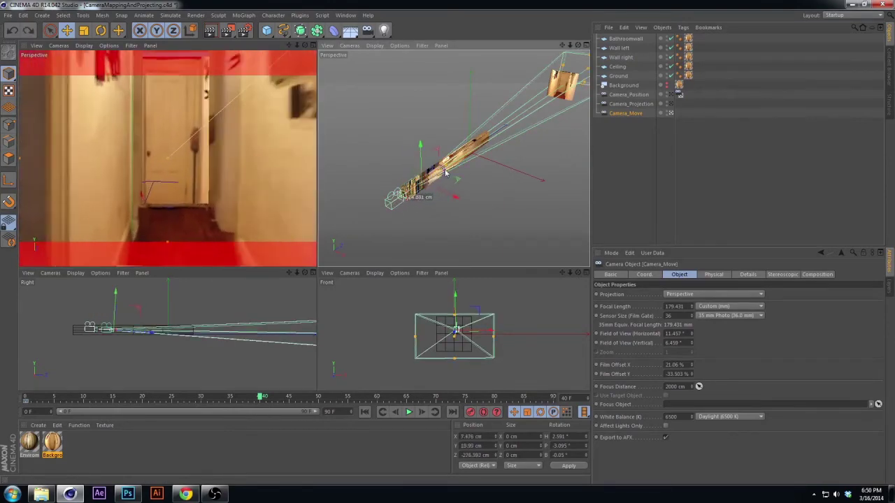
left_click_drag(445, 172, 421, 210)
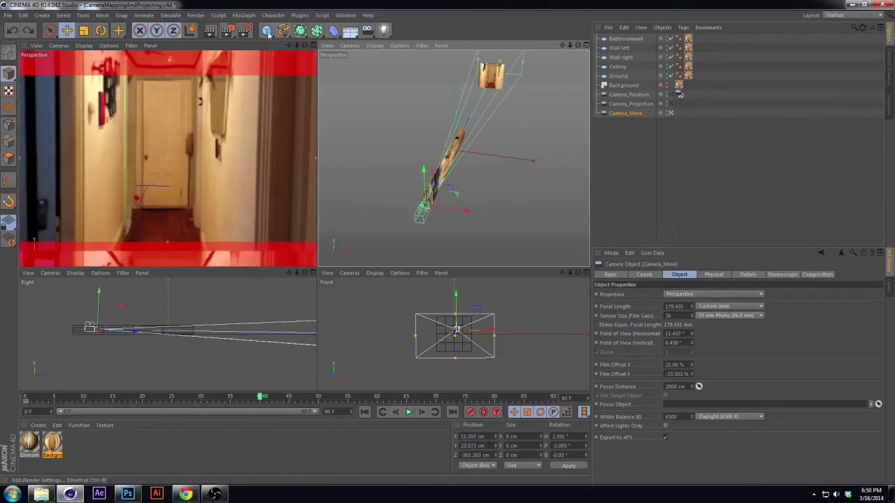
left_click_drag(475, 214, 520, 142, "alt")
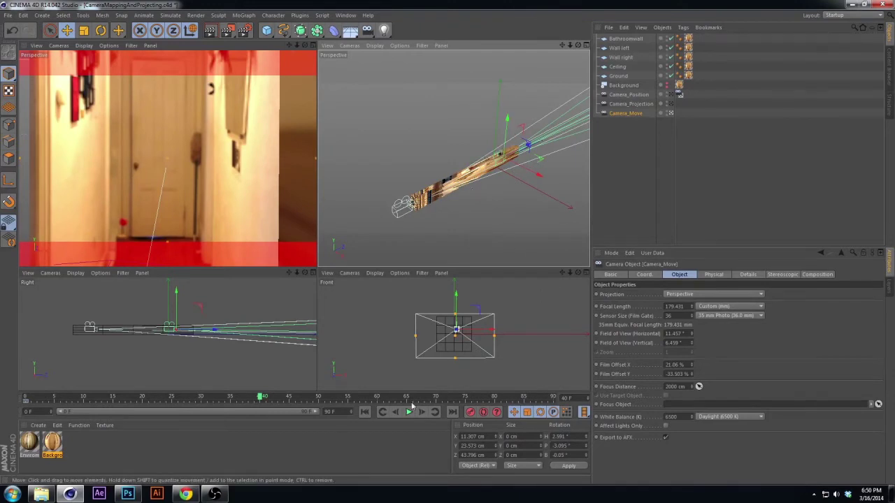
left_click(470, 413)
Rewind to frame 0 and play back the camera dolly.
left_click_drag(260, 396, 26, 396)
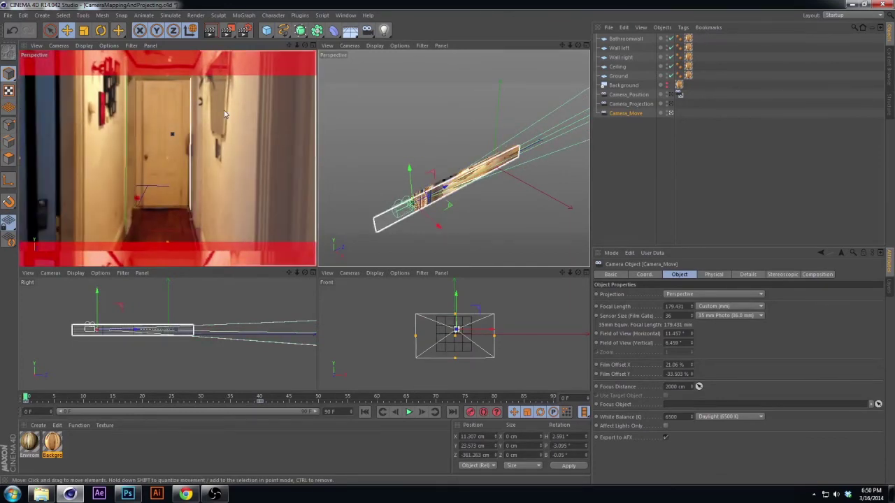
key("F8")
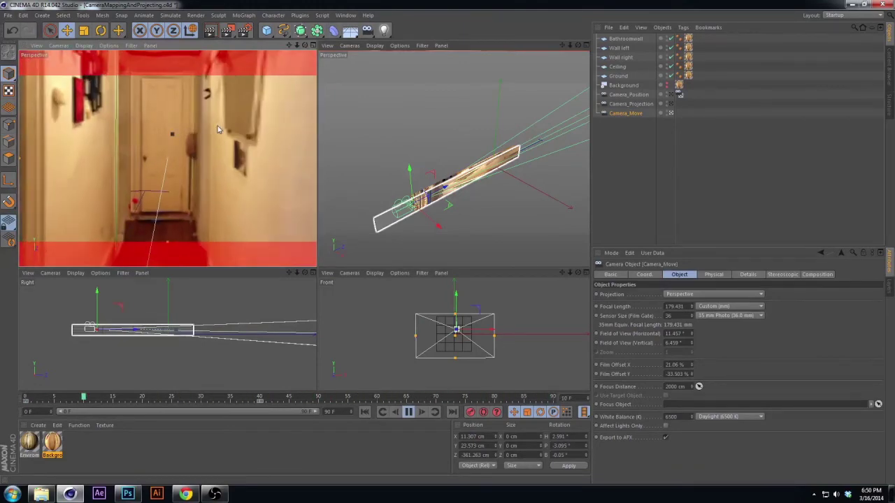
key("F8")
key("shift+f")
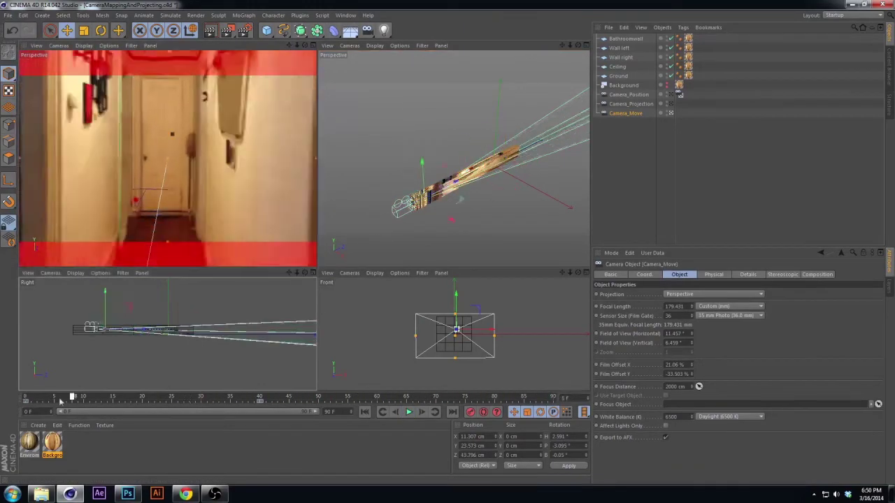
left_click_drag(454, 171, 503, 178, "alt")
Orbit the perspective view to inspect the hallway planes and the camera.
left_click(427, 168)
scroll(513, 173, "down", 5)
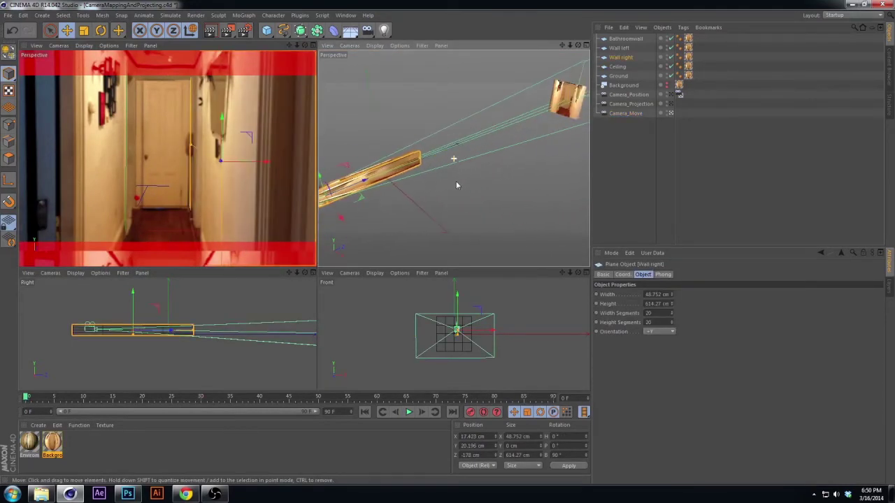
left_click_drag(451, 144, 471, 168, "alt")
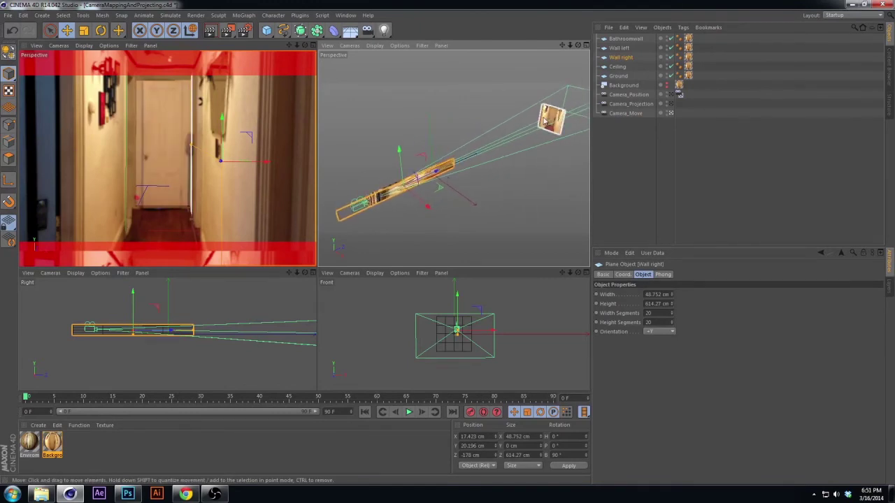
left_click(362, 204)
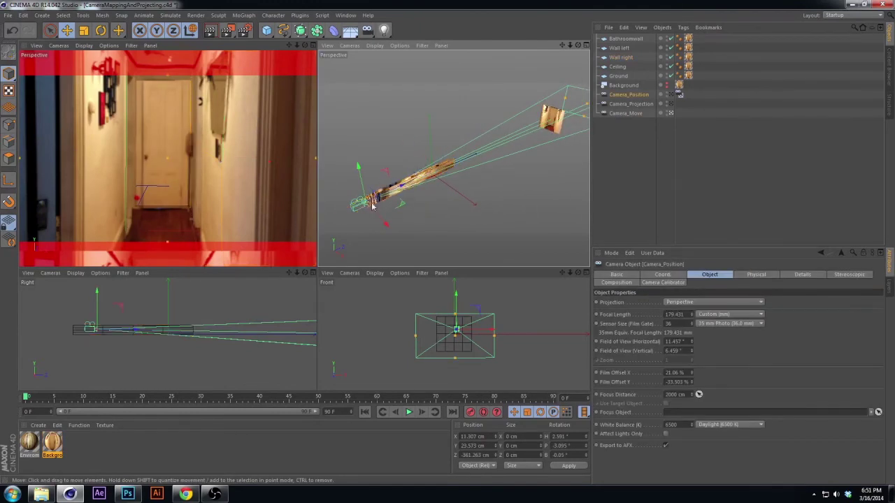
left_click(615, 152)
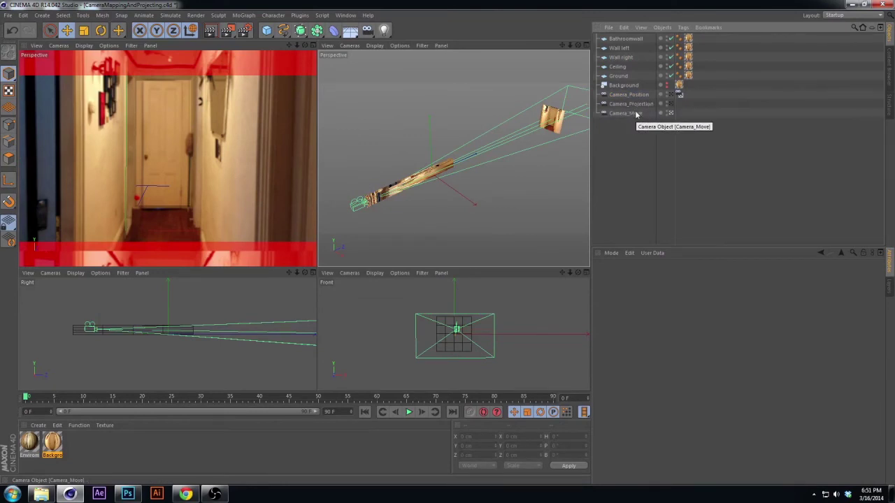
Set Camera_Projection's focus distance to 2000 cm and check its frustum against the walls.
left_click(632, 104)
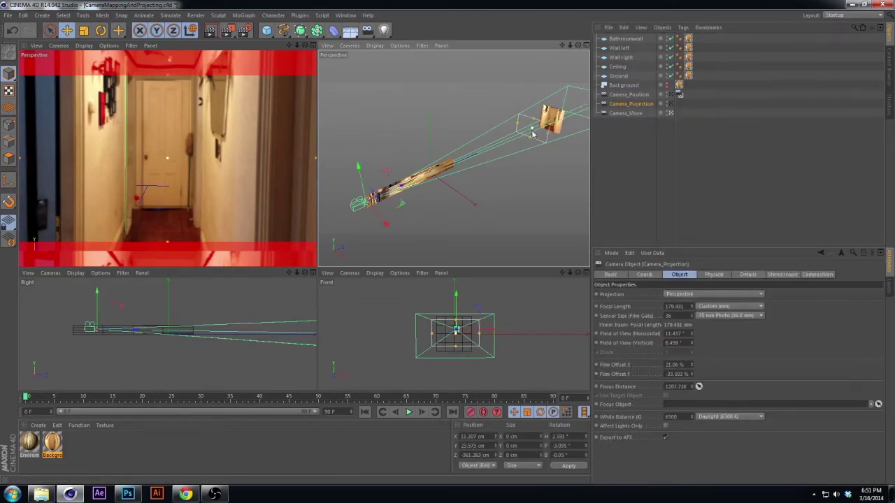
left_click_drag(531, 133, 477, 153)
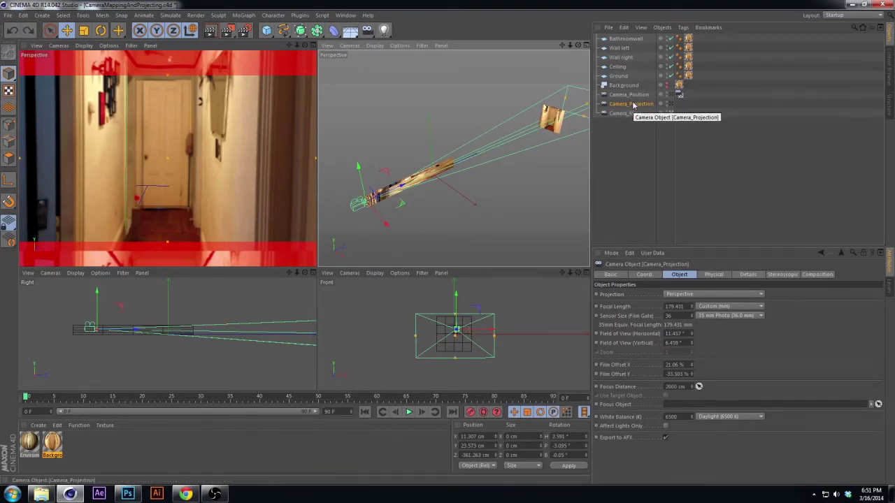
left_click_drag(547, 120, 569, 115)
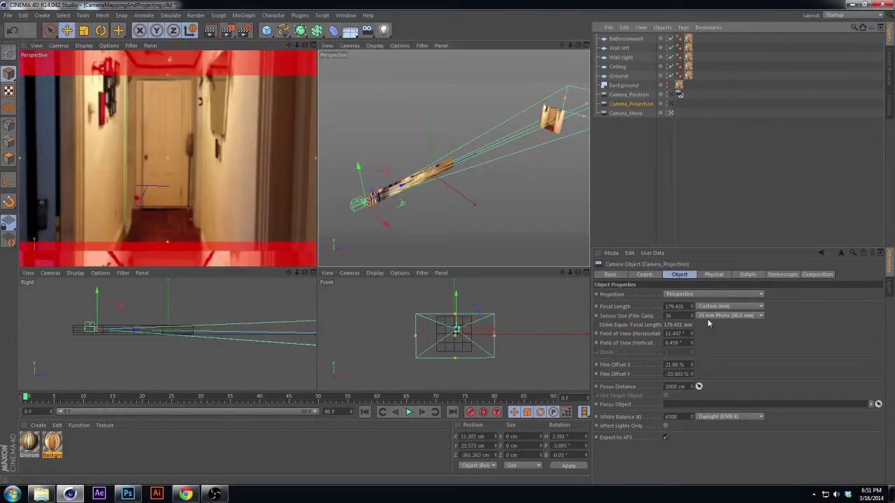
left_click(427, 175)
left_click_drag(438, 184, 319, 217, "alt")
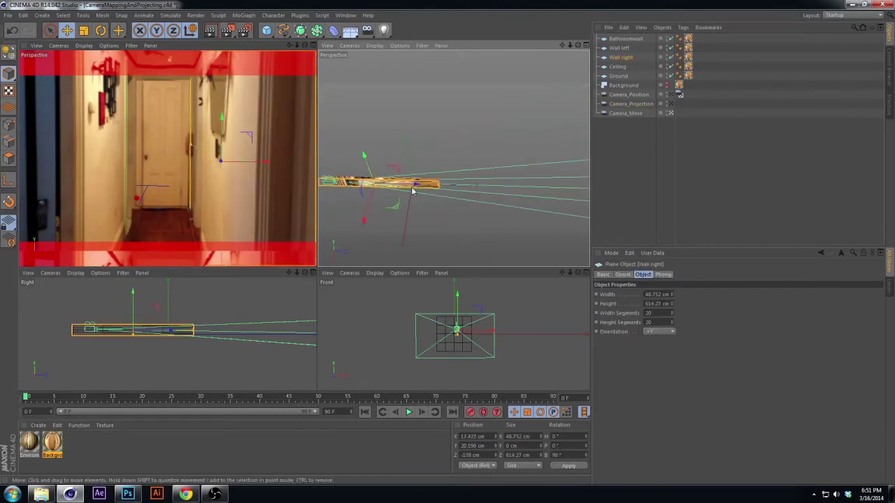
Test moving, lengthening, widening and lowering Wall left and Wall right together.
left_click(618, 49, "ctrl")
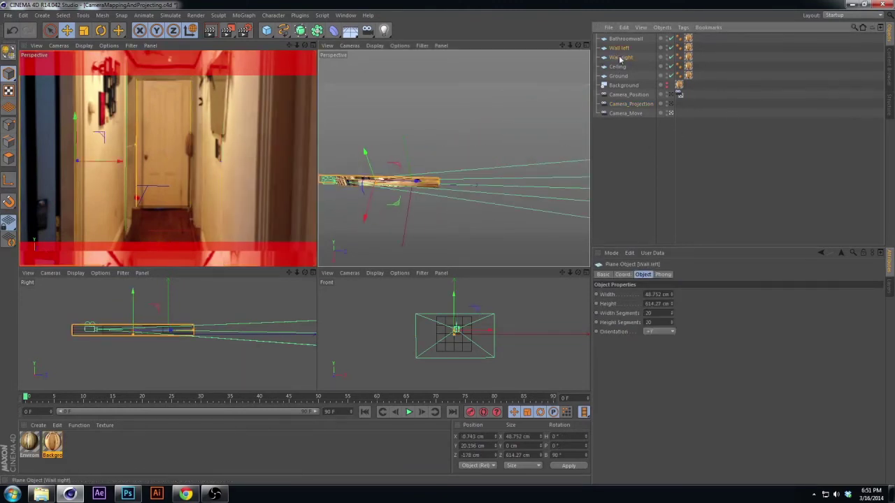
left_click_drag(419, 186, 494, 186)
key("ctrl+z")
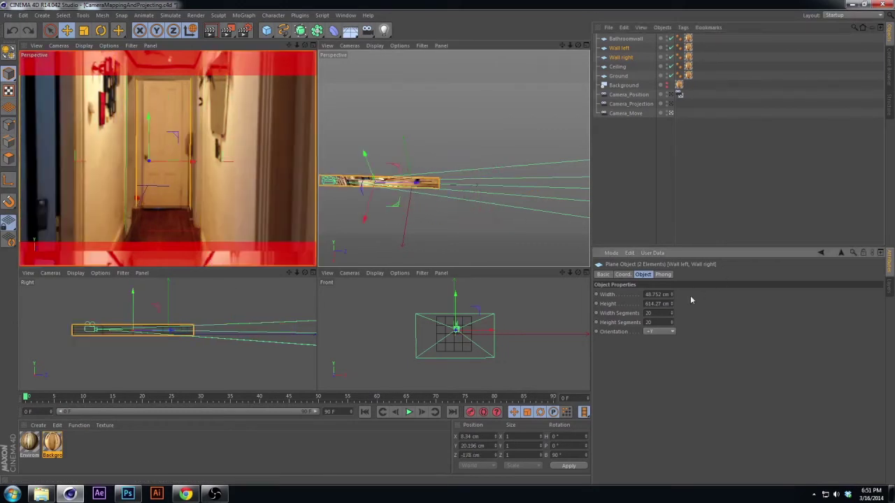
left_click_drag(671, 305, 677, 275)
left_click_drag(378, 78, 412, 183, "alt")
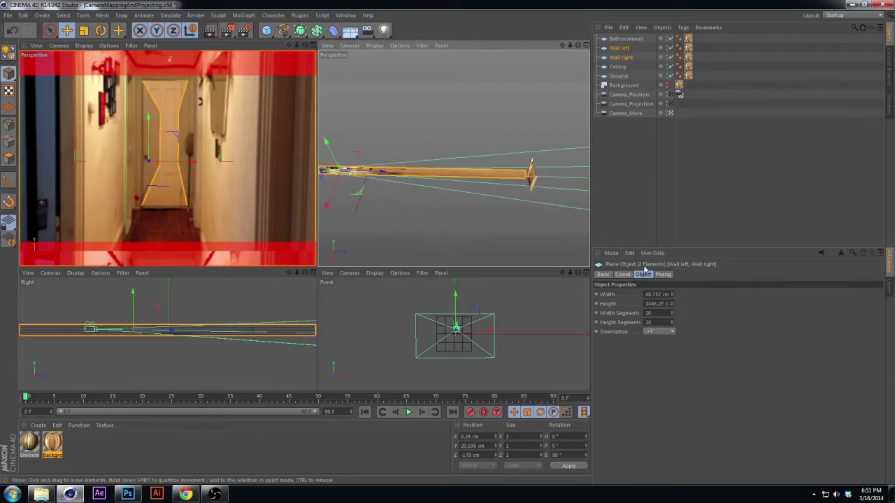
left_click_drag(671, 305, 671, 303)
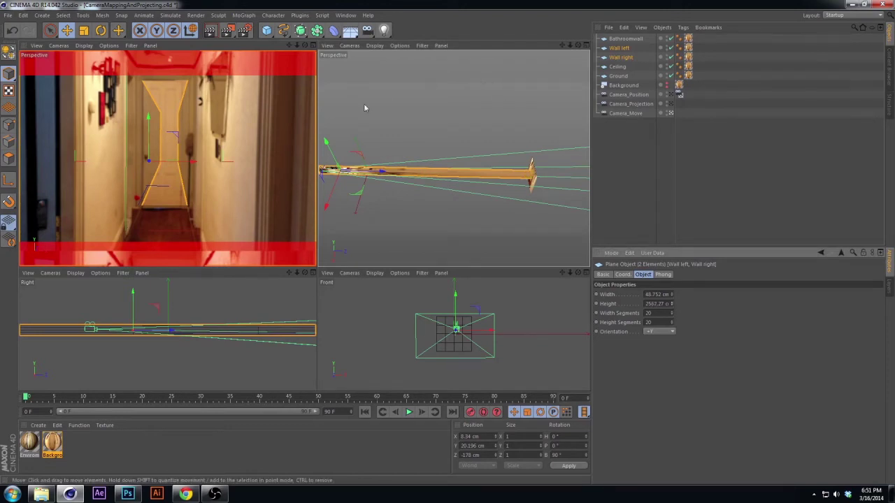
left_click_drag(447, 196, 396, 200, "alt")
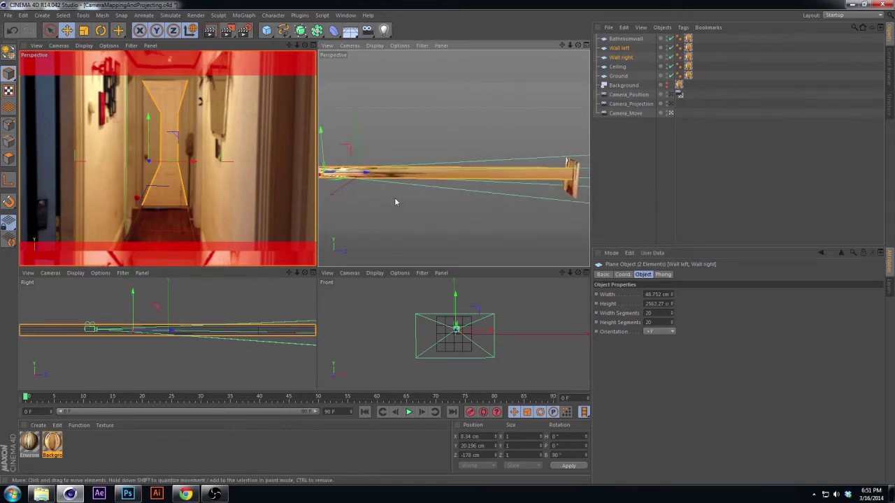
left_click_drag(671, 294, 671, 294)
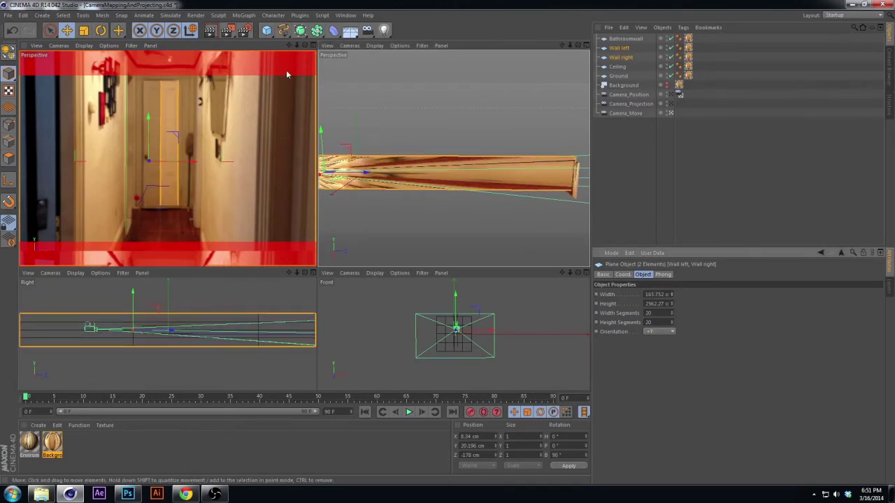
left_click_drag(320, 132, 323, 131)
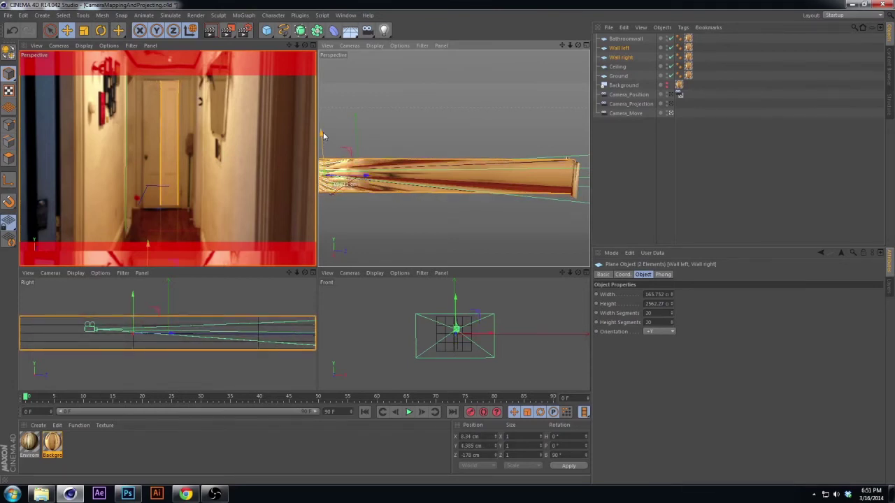
left_click_drag(530, 210, 201, 246, "alt")
Preview the camera move, then revert the side walls to their original size.
left_click_drag(155, 398, 24, 398)
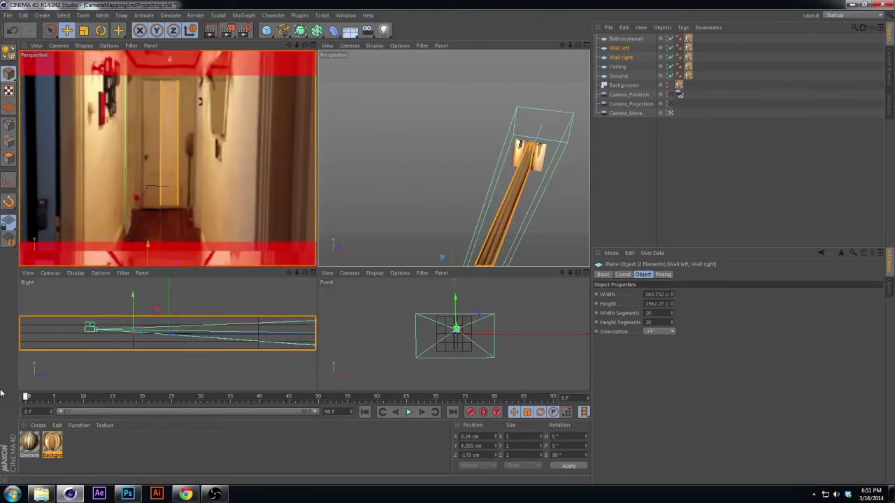
left_click_drag(495, 191, 515, 202, "alt")
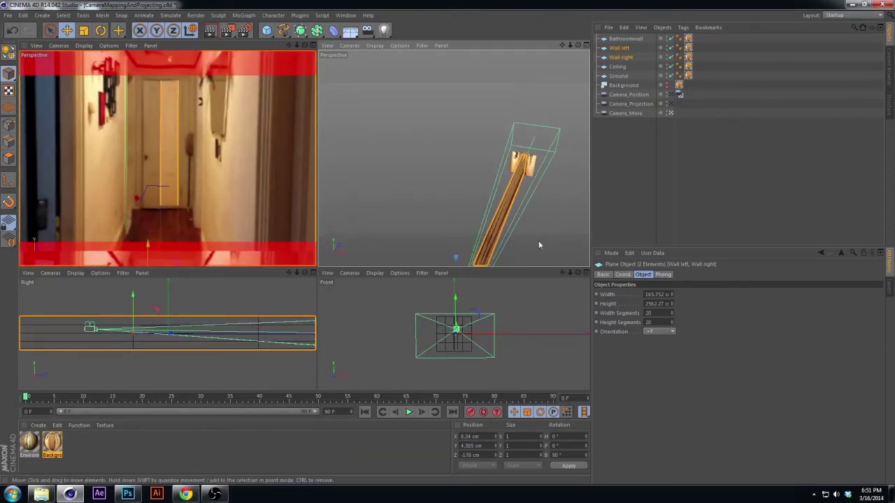
left_click_drag(538, 245, 513, 172, "alt")
key("ctrl+z")
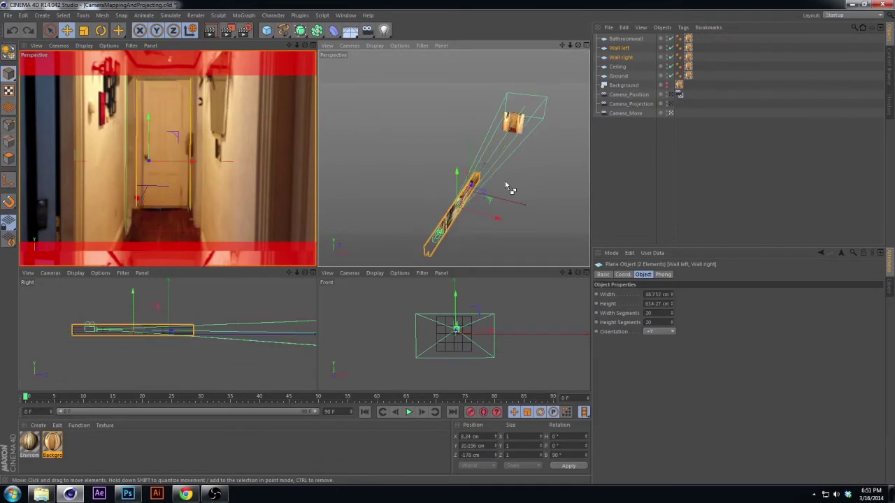
Select Bathroomwall, preview the dolly toward it, and maximise the Perspective camera view.
scroll(497, 187, "up", 2)
left_click(518, 112)
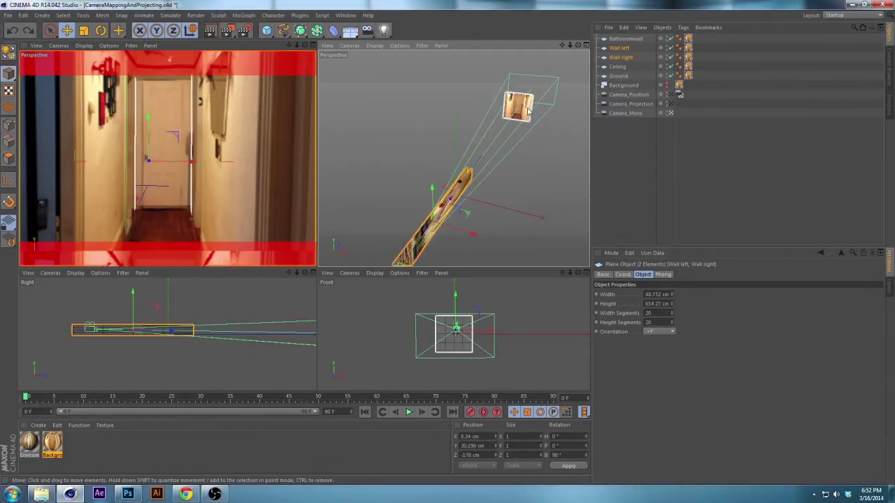
left_click_drag(555, 109, 442, 151, "alt")
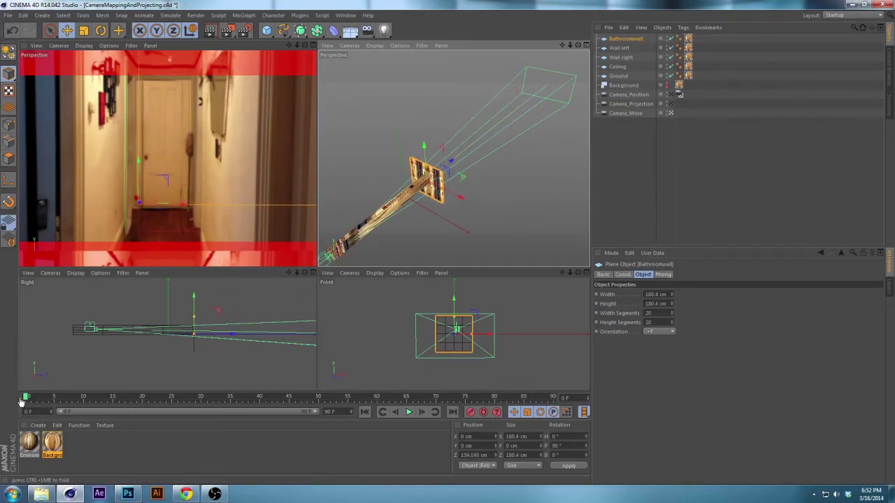
mouse_move(22, 401)
left_mouse_down()
mouse_move(168, 395)
mouse_move(25, 397)
left_mouse_up()
left_click_drag(447, 210, 557, 136, "alt")
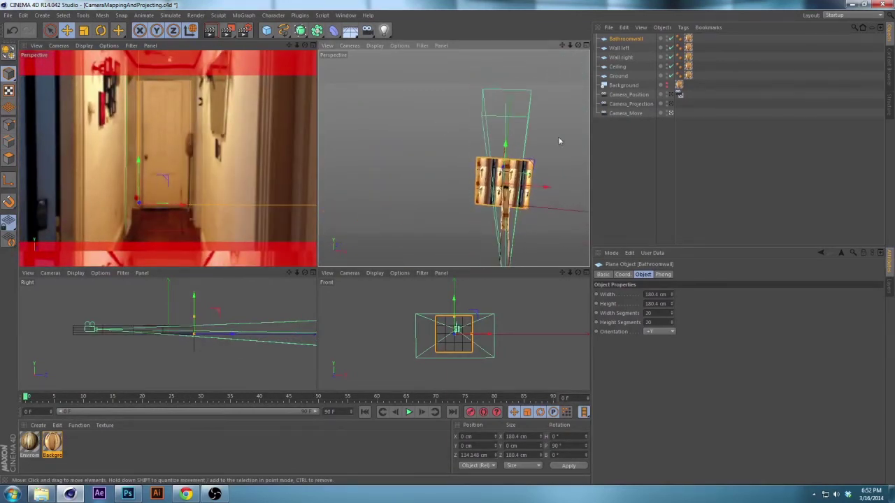
left_click(310, 44)
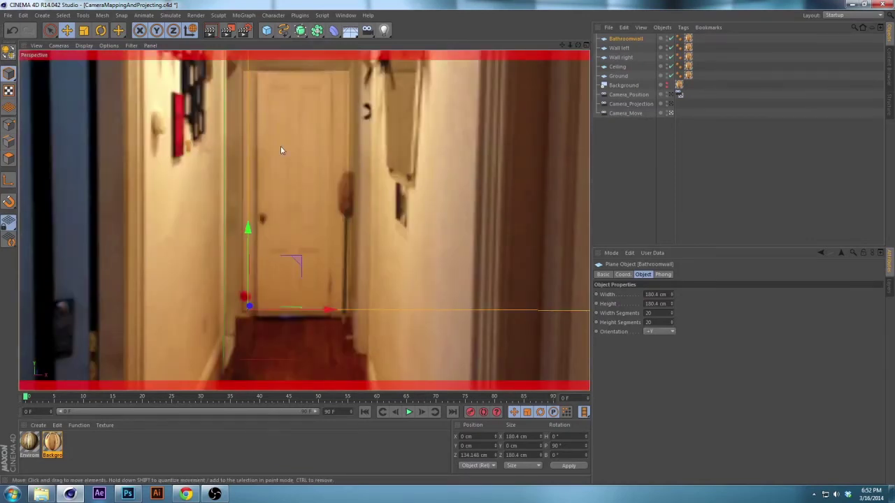
key("F8")
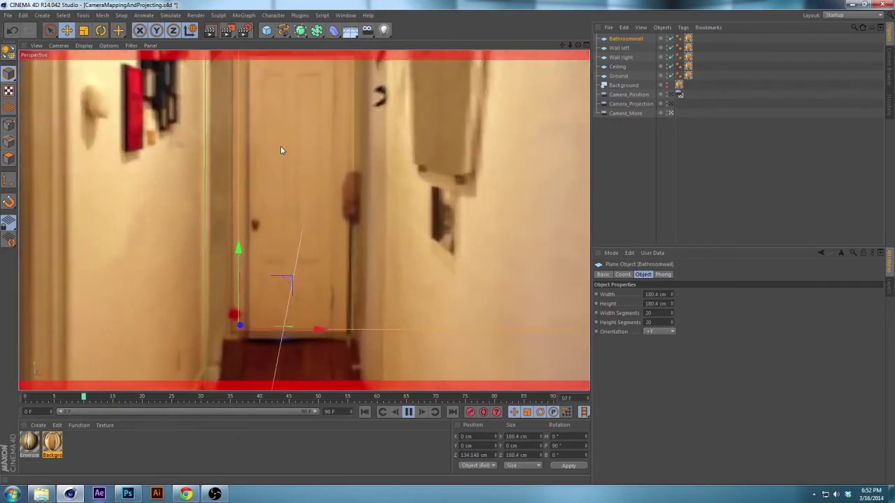
key("F8")
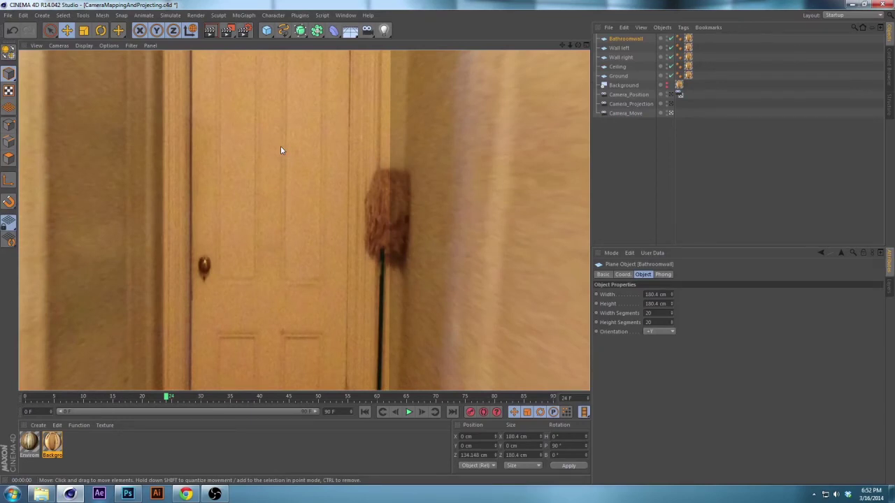
key("F8")
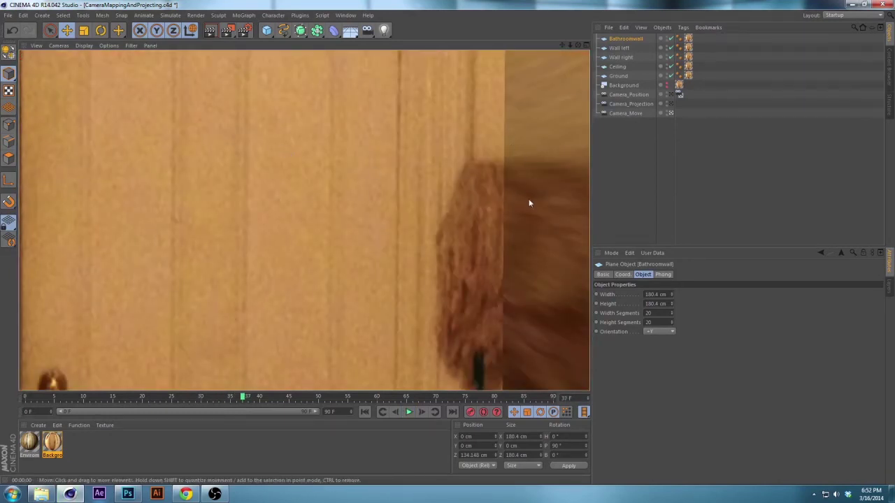
key("F8")
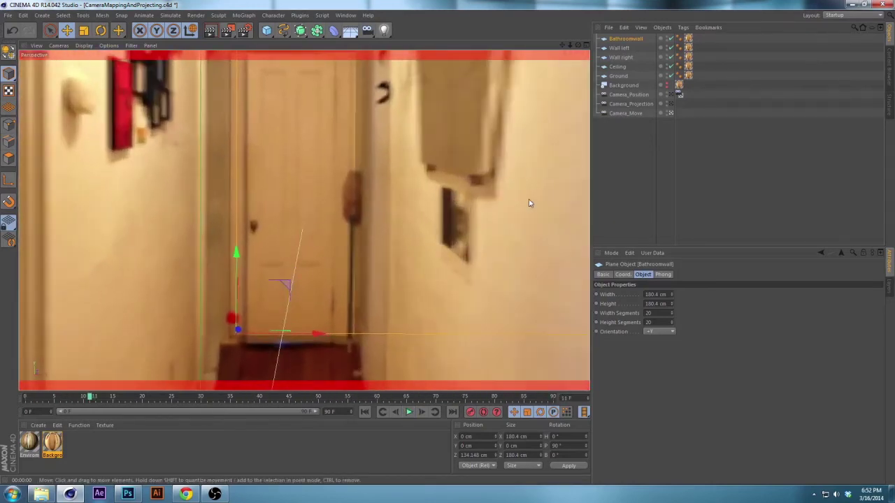
key("F8")
left_click_drag(109, 404, 9, 400)
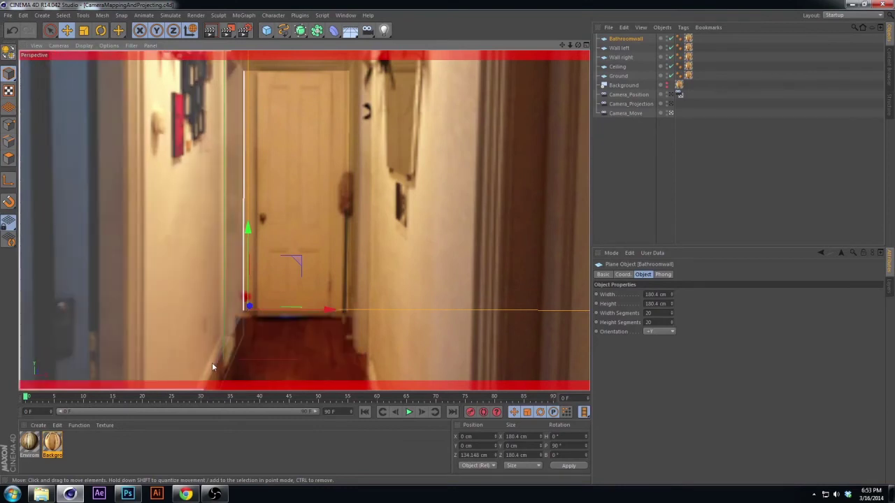
Add a cube and shape it into a thin 0.955 × 289.804 cm strip on the left baseboard.
left_click(635, 173)
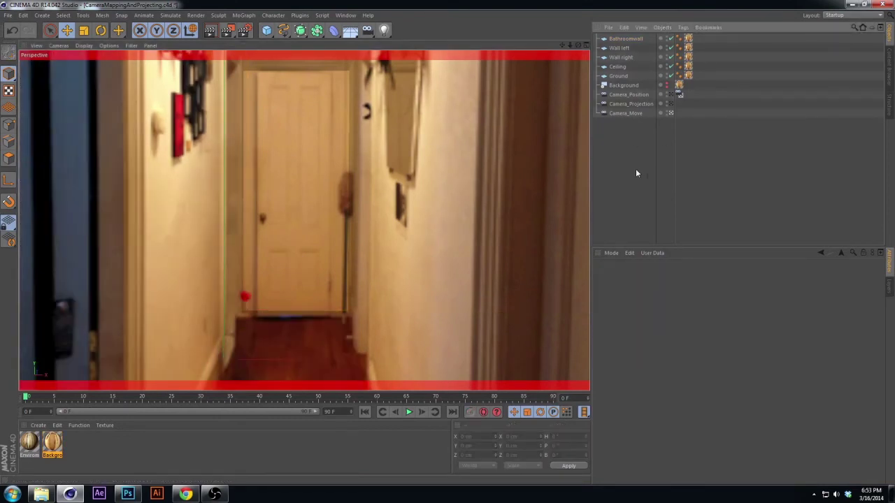
left_click(266, 31)
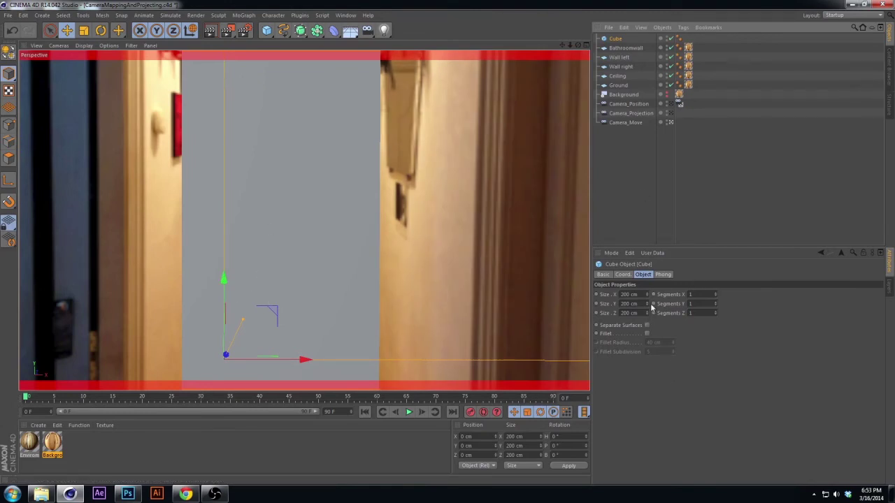
left_click_drag(646, 296, 647, 303)
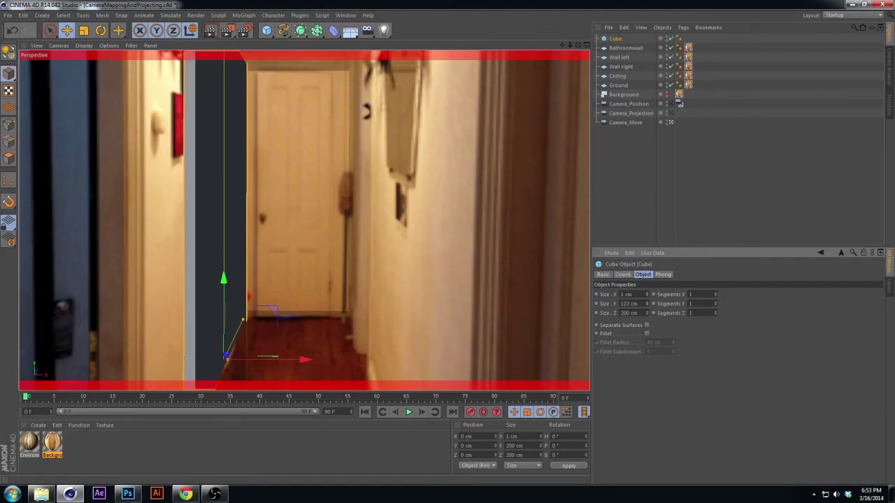
left_click_drag(647, 304, 647, 311)
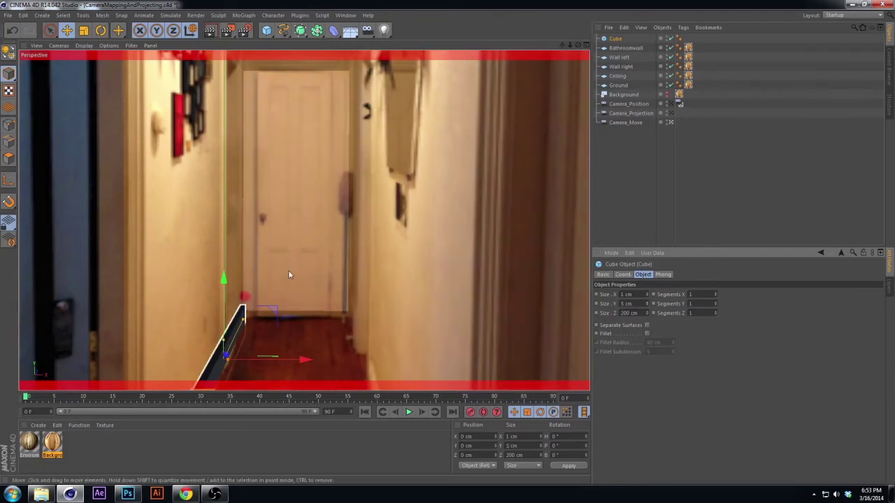
mouse_move(254, 361)
left_mouse_down()
mouse_move(232, 359)
mouse_move(244, 360)
left_mouse_up()
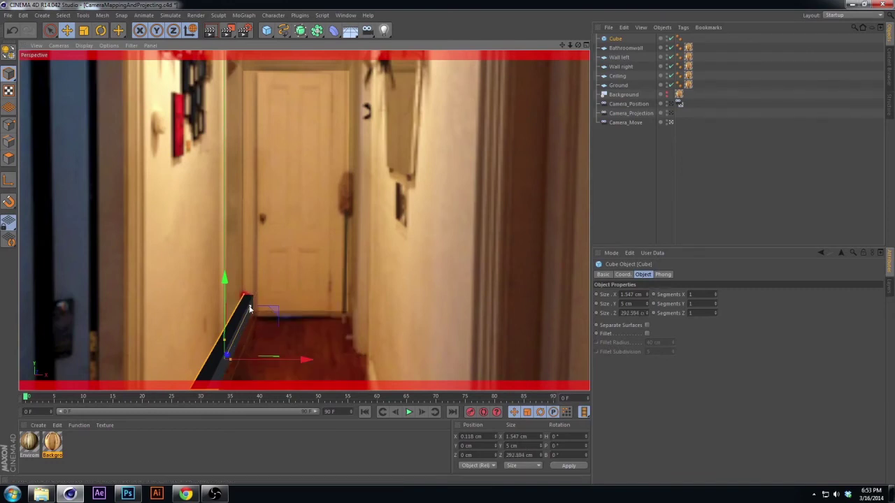
left_click_drag(249, 308, 249, 312)
left_click_drag(231, 362, 242, 362)
left_click_drag(219, 297, 219, 317)
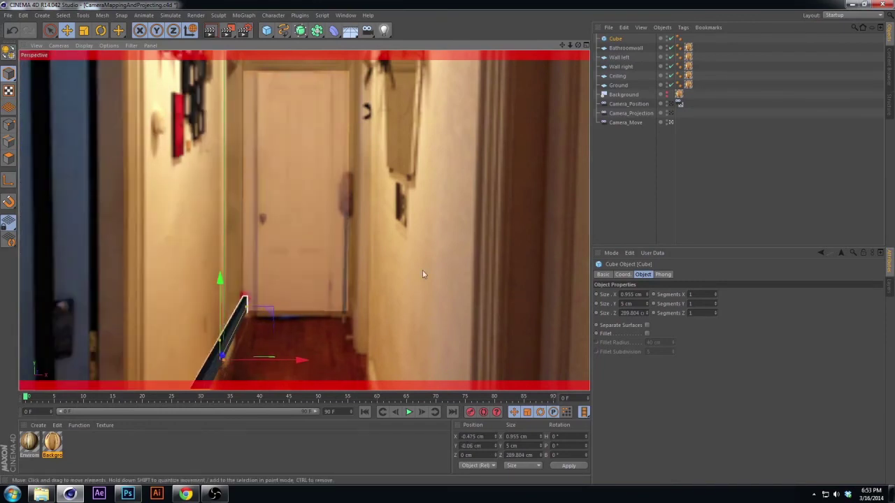
left_click(689, 40)
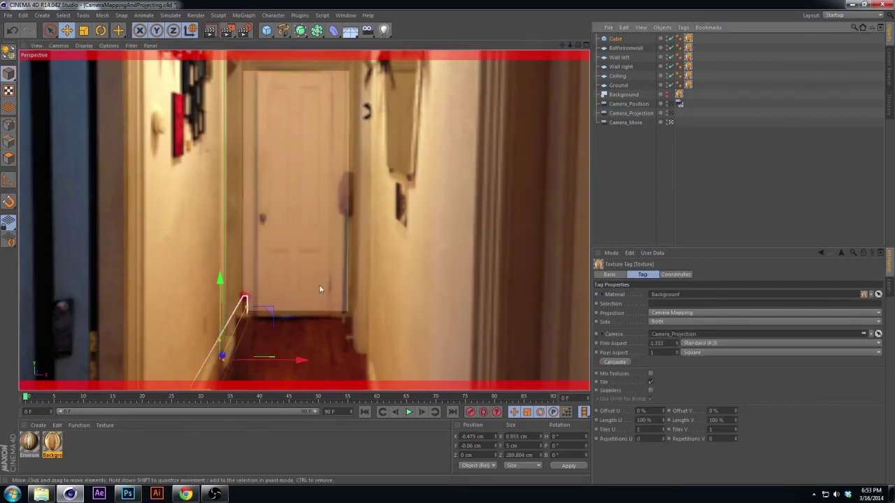
Preview the dolly down the hallway, then move the cube up toward the right-wall cabinet.
left_click_drag(177, 397, 100, 423)
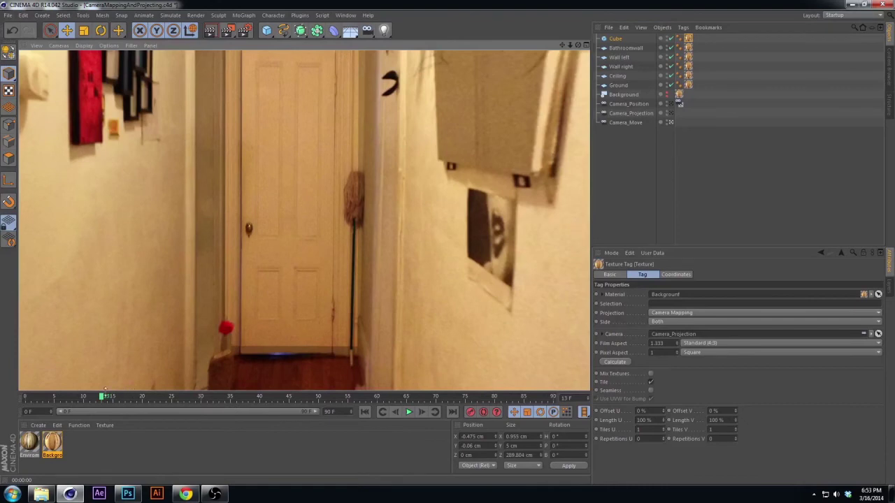
left_click_drag(105, 390, 25, 394)
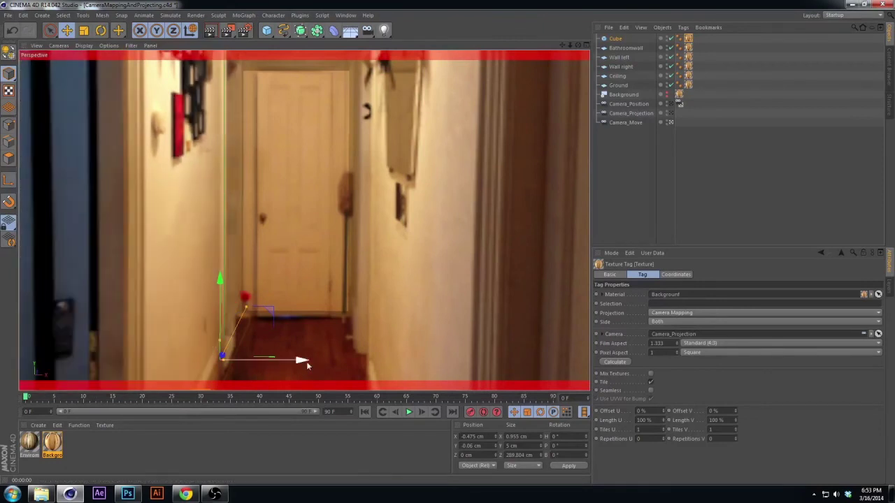
left_click_drag(259, 361, 297, 129)
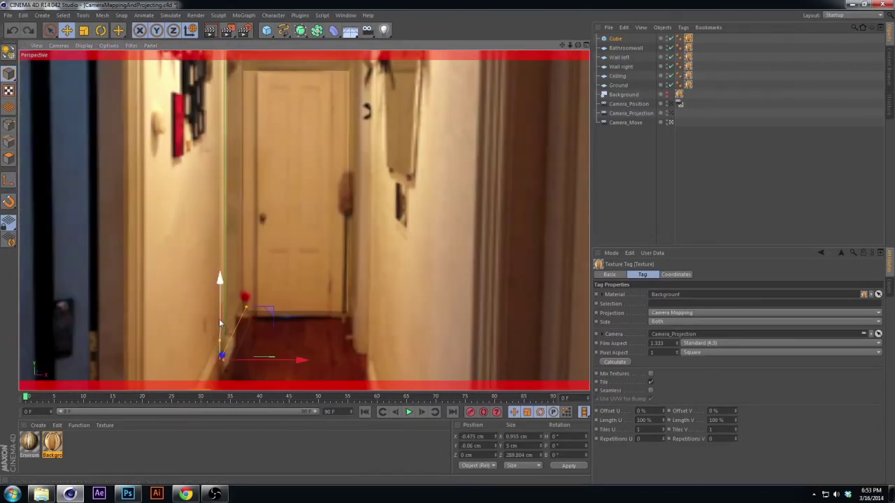
left_click_drag(219, 323, 388, 137)
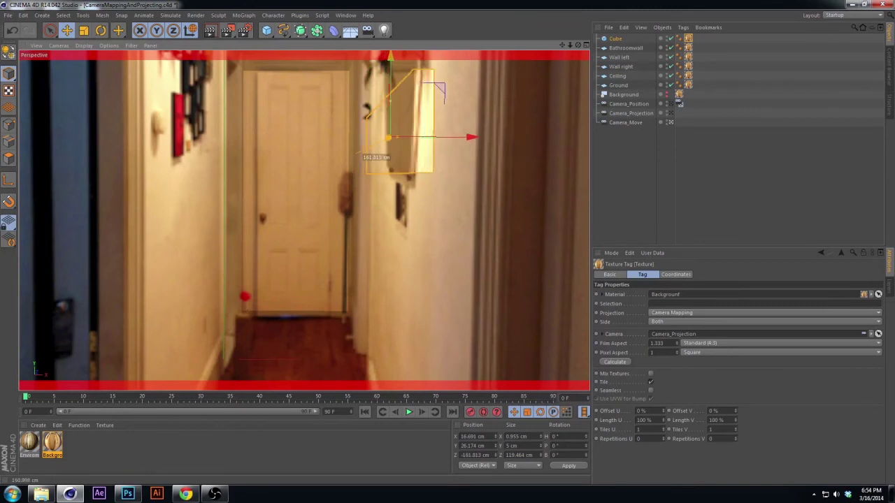
Position the cube over the right-wall cabinet at Z -157.925 cm, undoing an accidental tilt.
left_click_drag(445, 137, 457, 135)
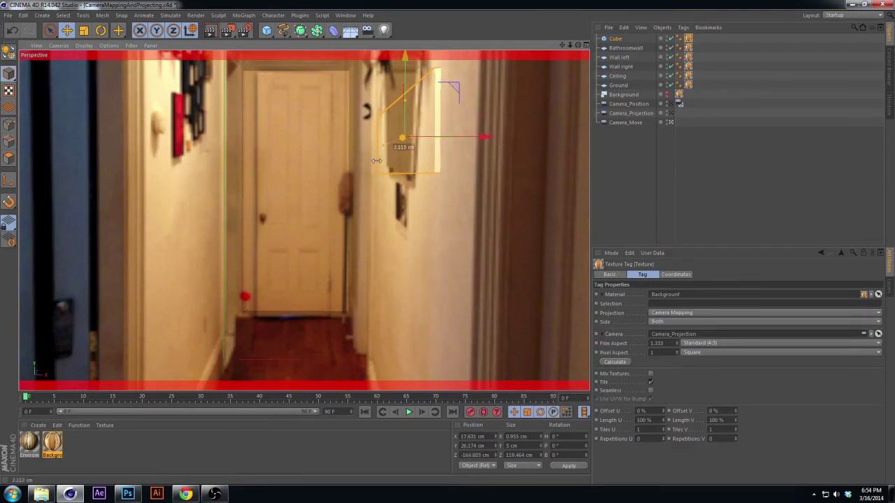
left_click_drag(400, 137, 292, 130)
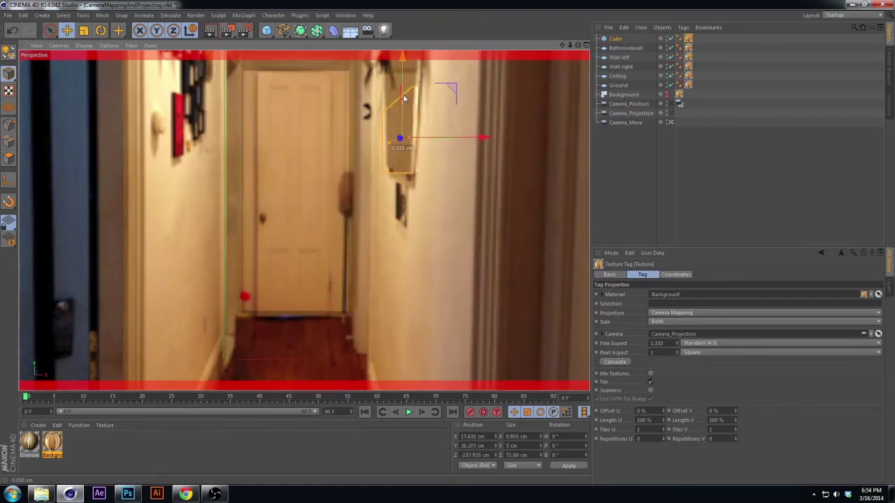
mouse_move(409, 107)
left_mouse_down()
mouse_move(409, 64)
mouse_move(399, 92)
mouse_move(404, 107)
left_mouse_up()
key("r")
key("ctrl+z")
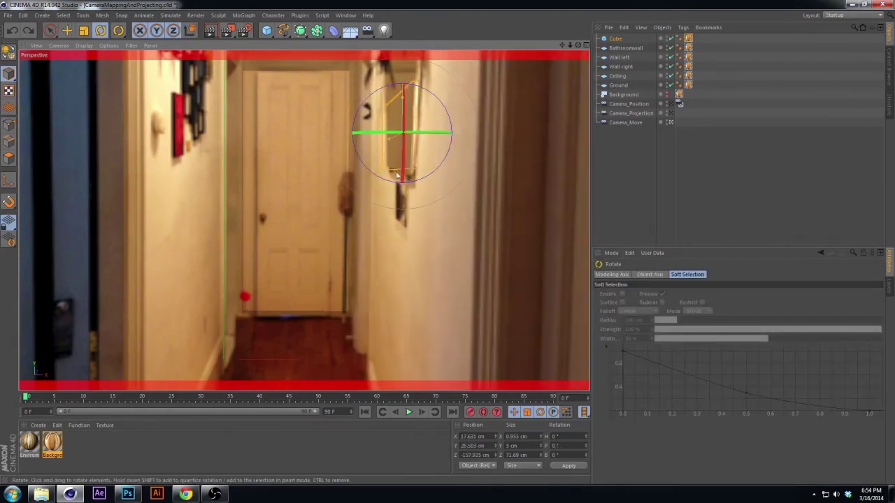
Preview the dolly past the cabinet and render the frame to check the cube.
left_click_drag(27, 396, 96, 396)
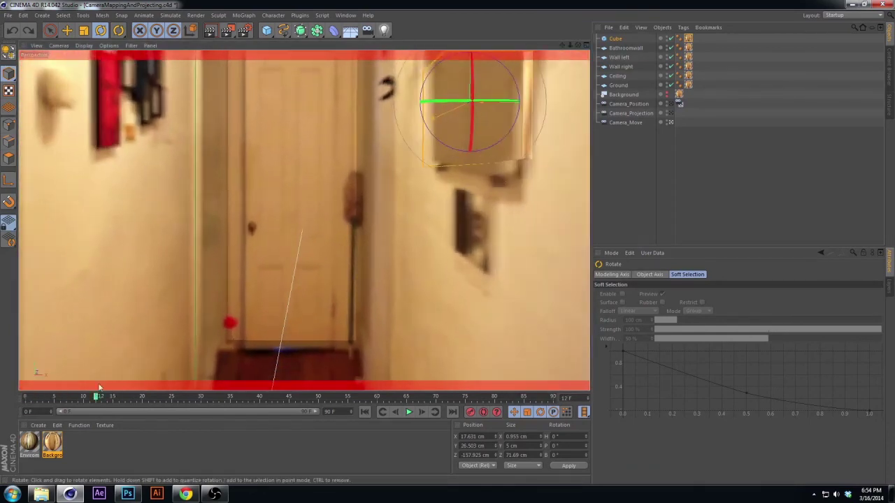
key("ctrl+r")
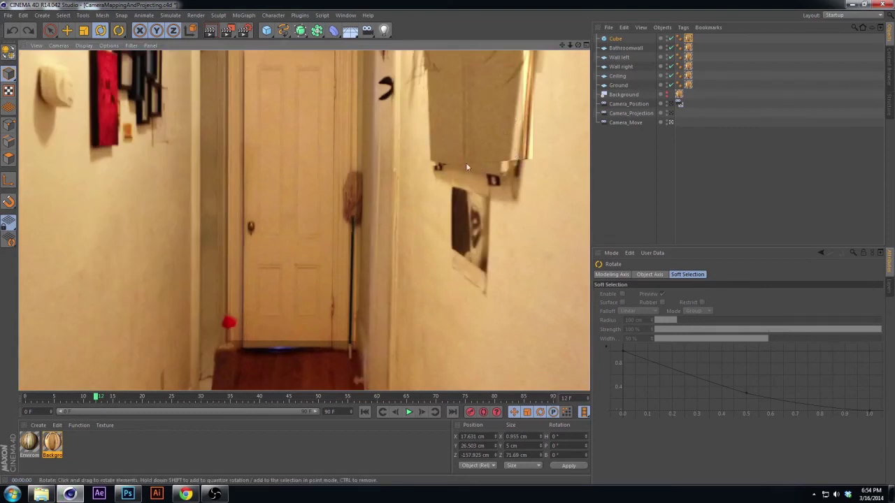
left_click_drag(96, 396, 2, 400)
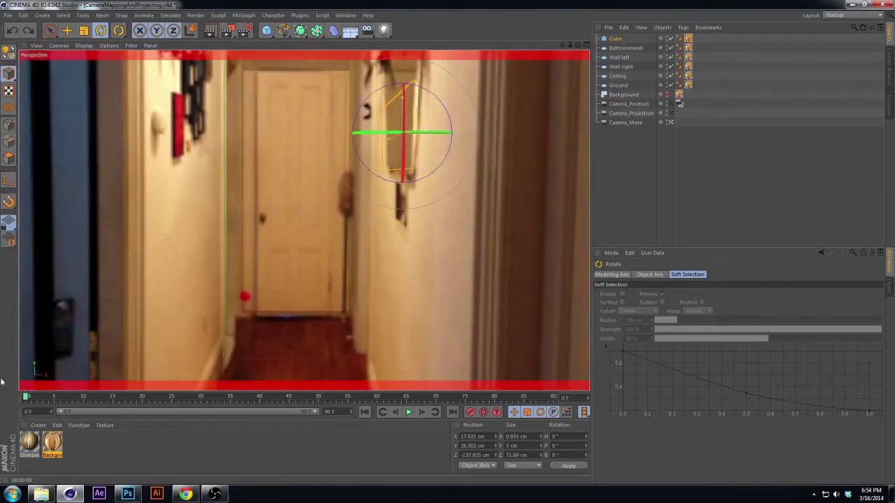
left_click(679, 103)
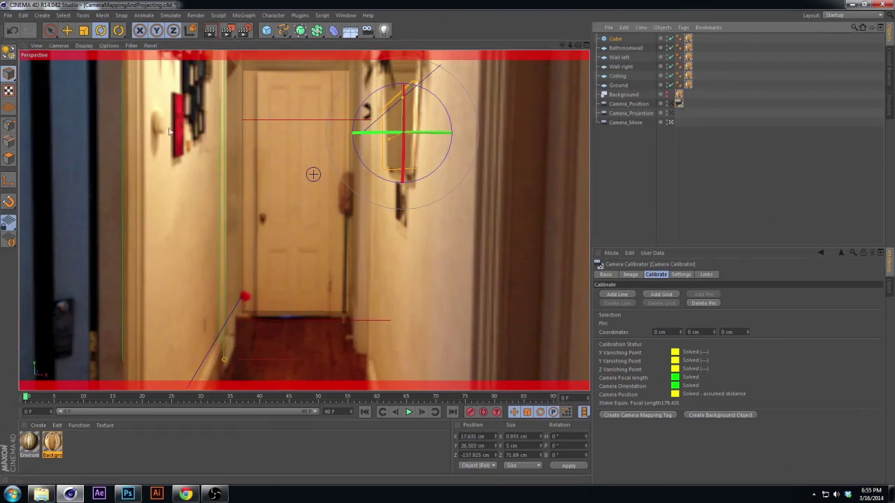
Add a Camera_Position calibration line, adjust its endpoints, then undo to remove it.
left_click(622, 295)
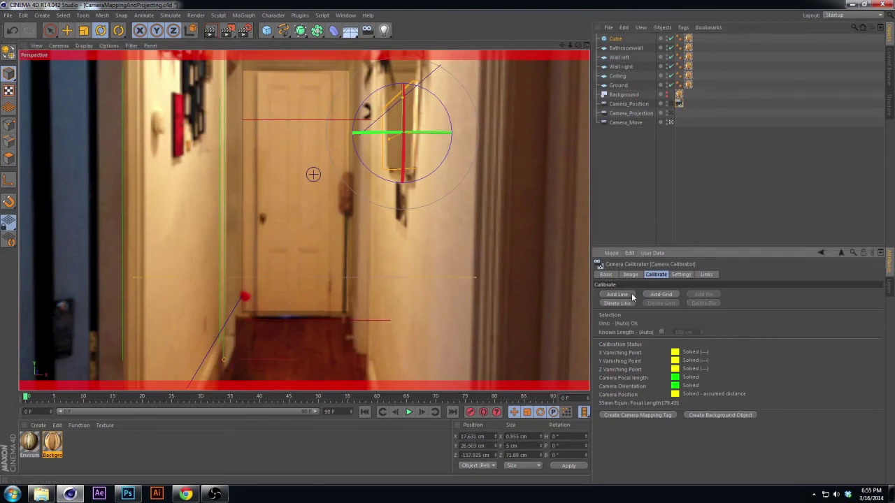
key("ctrl+z")
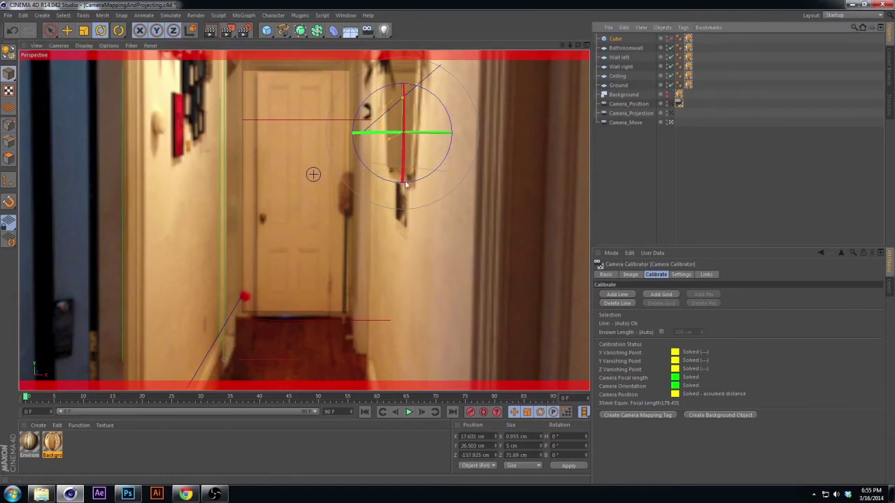
key("ctrl+y")
left_click_drag(451, 172, 449, 183)
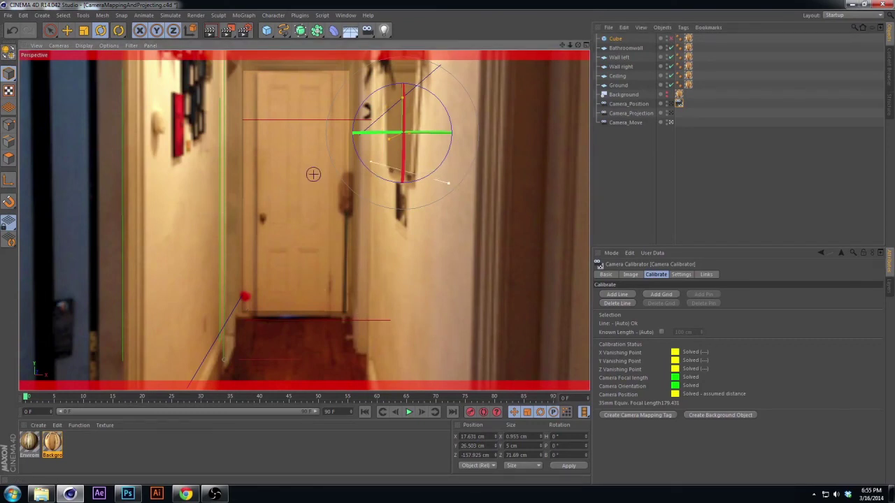
left_click_drag(447, 187, 442, 185)
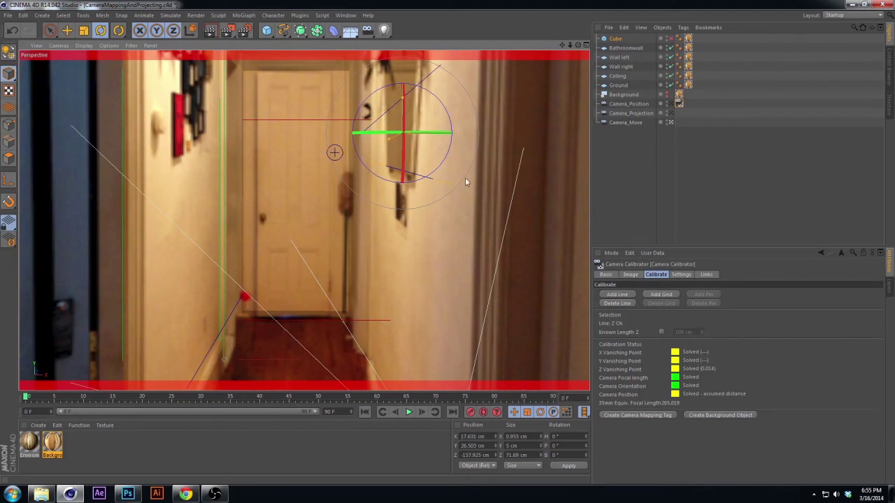
key("ctrl+z")
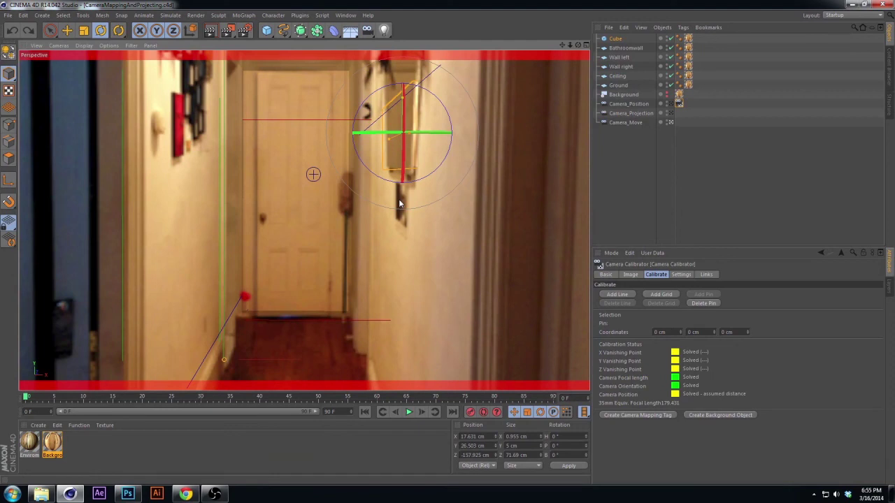
left_click(689, 39)
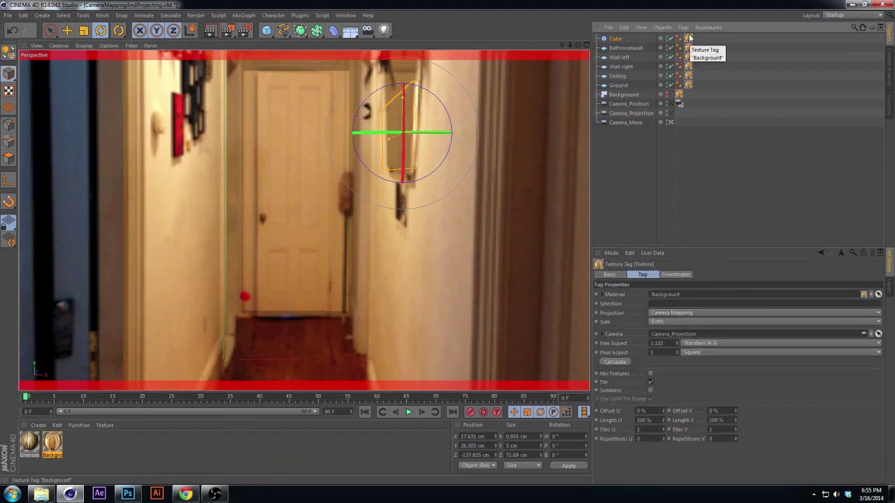
Select the Ground plane and lower it slightly to Y -1.628 cm.
left_click(639, 169)
left_click(678, 105)
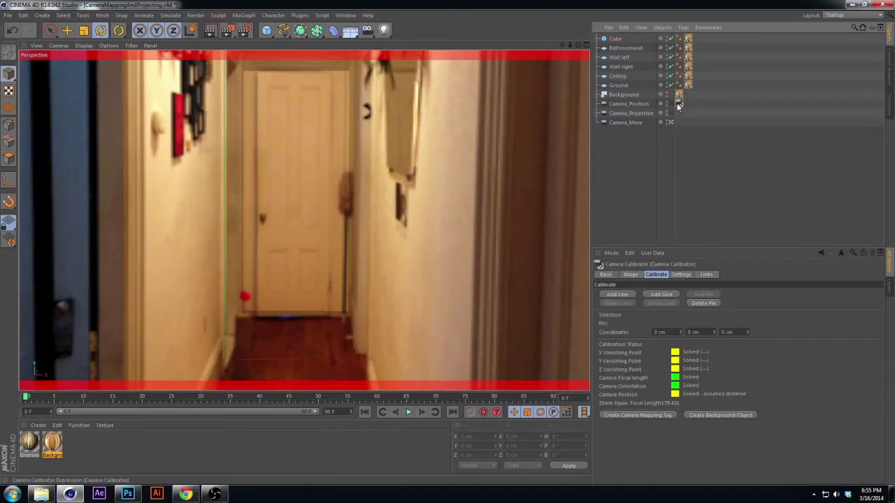
left_click(640, 150)
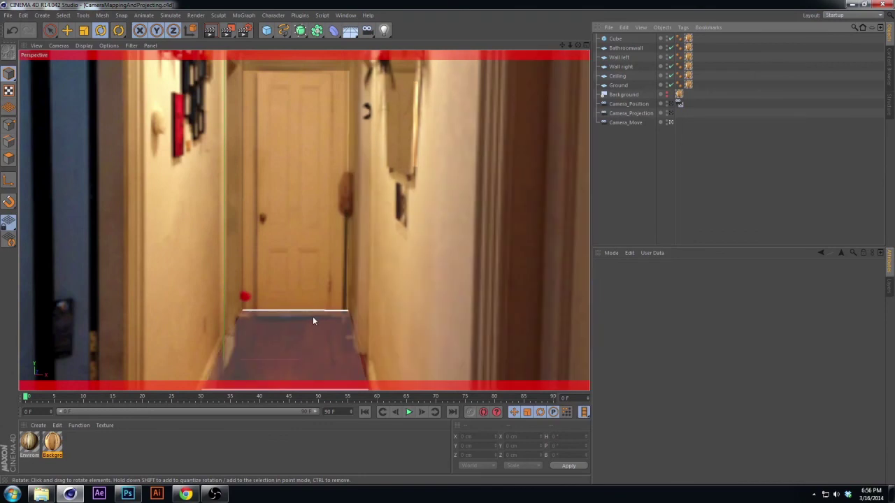
left_click(312, 320)
key("e")
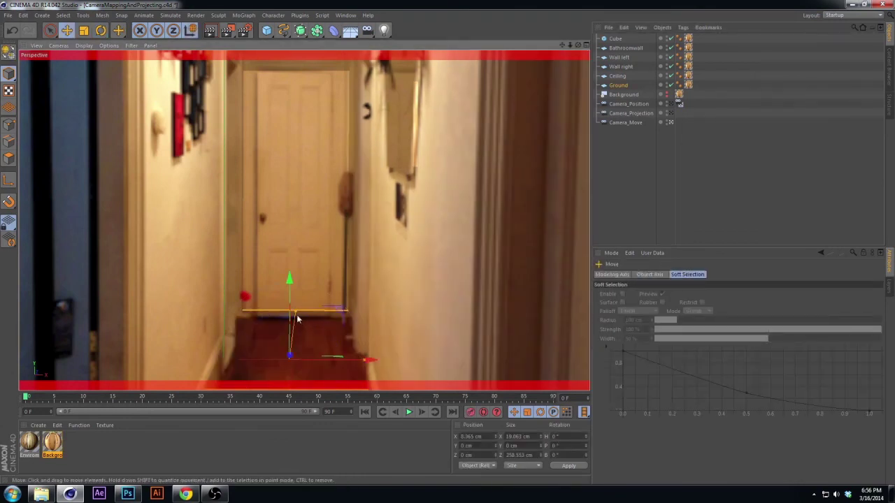
left_click_drag(291, 286, 293, 296)
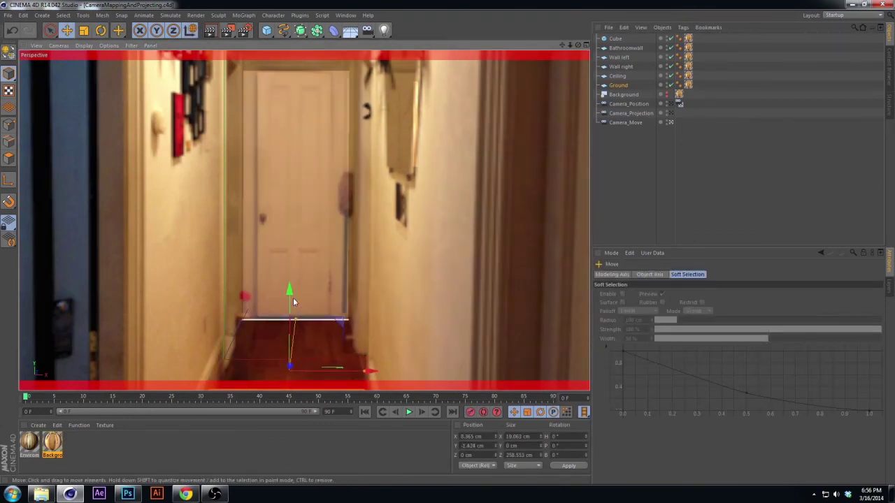